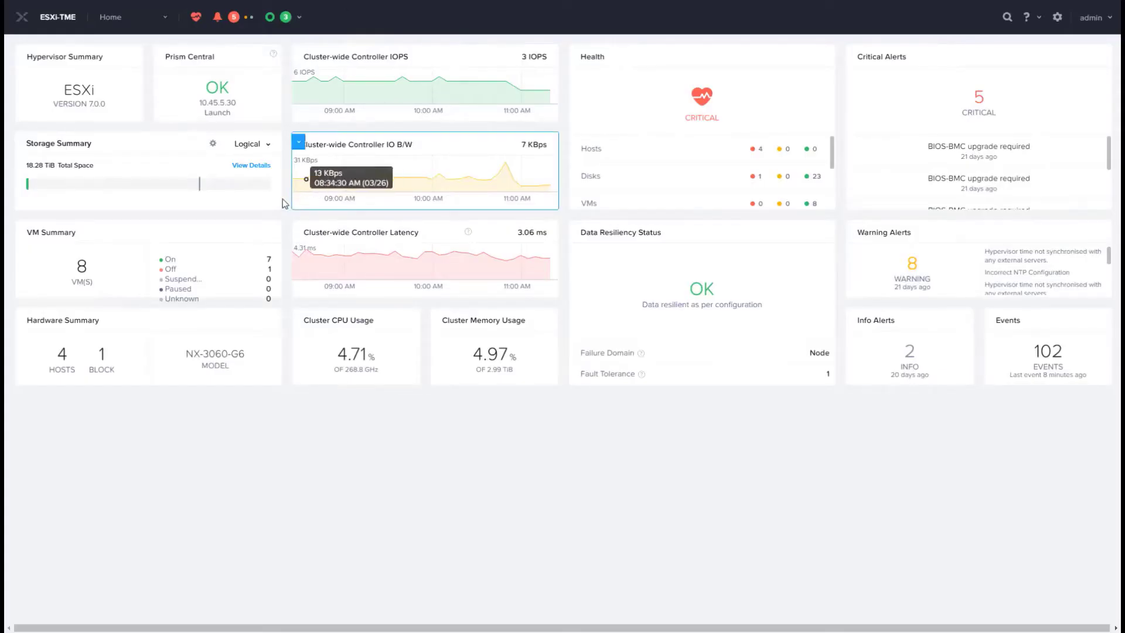
Step: From the VM table, start a new VM named VM_PE and search 'Windows Server 201' for guest OS
click(161, 19)
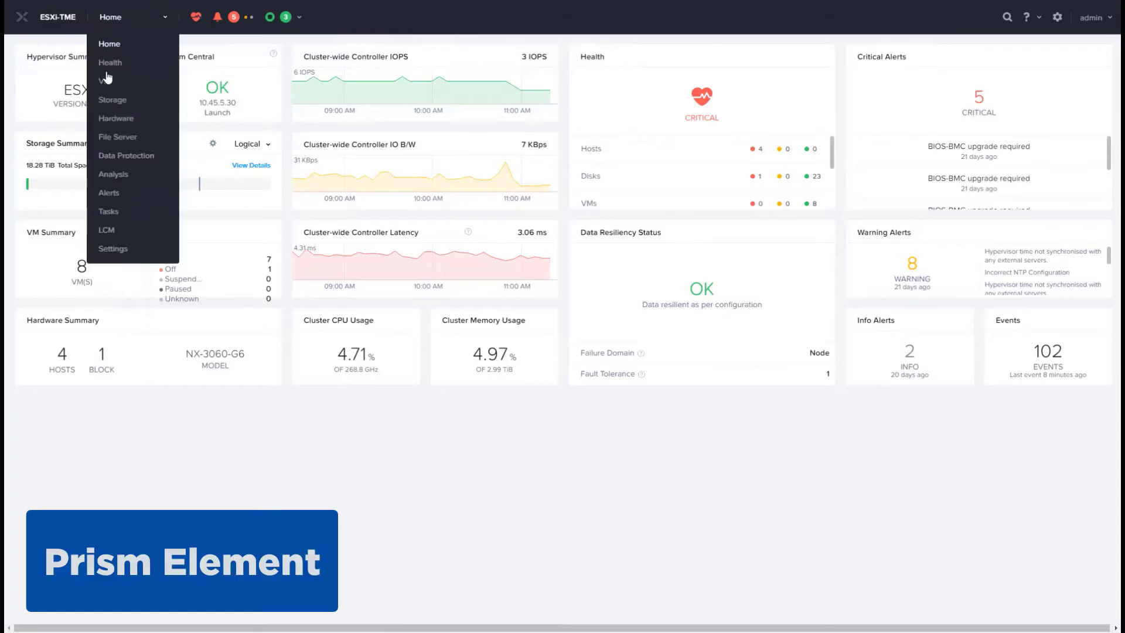
click(107, 78)
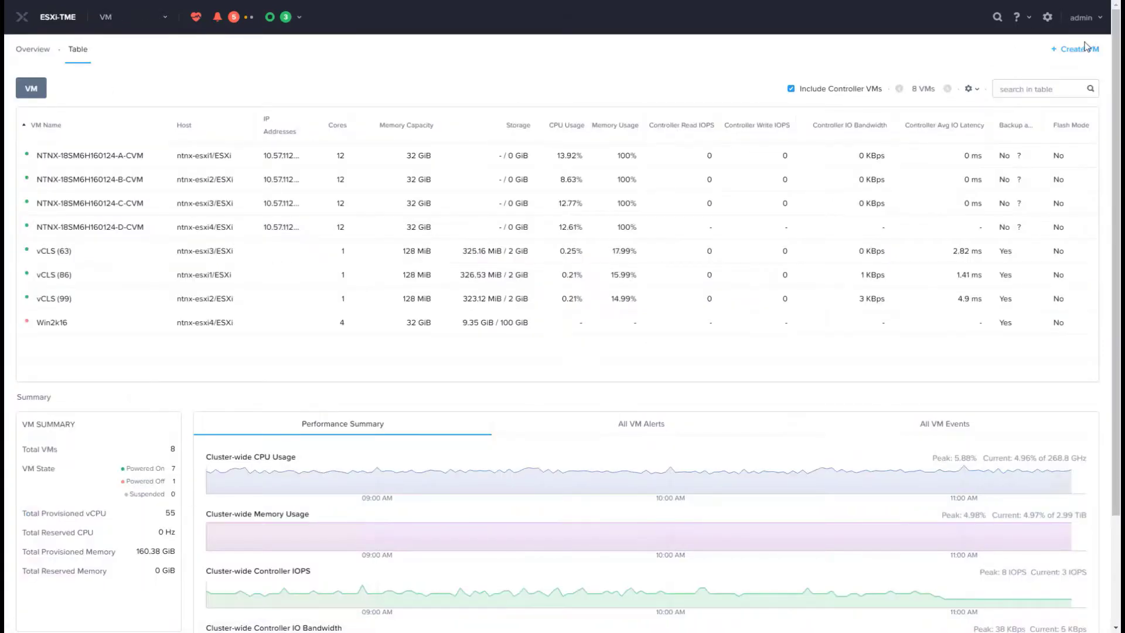
click(1080, 51)
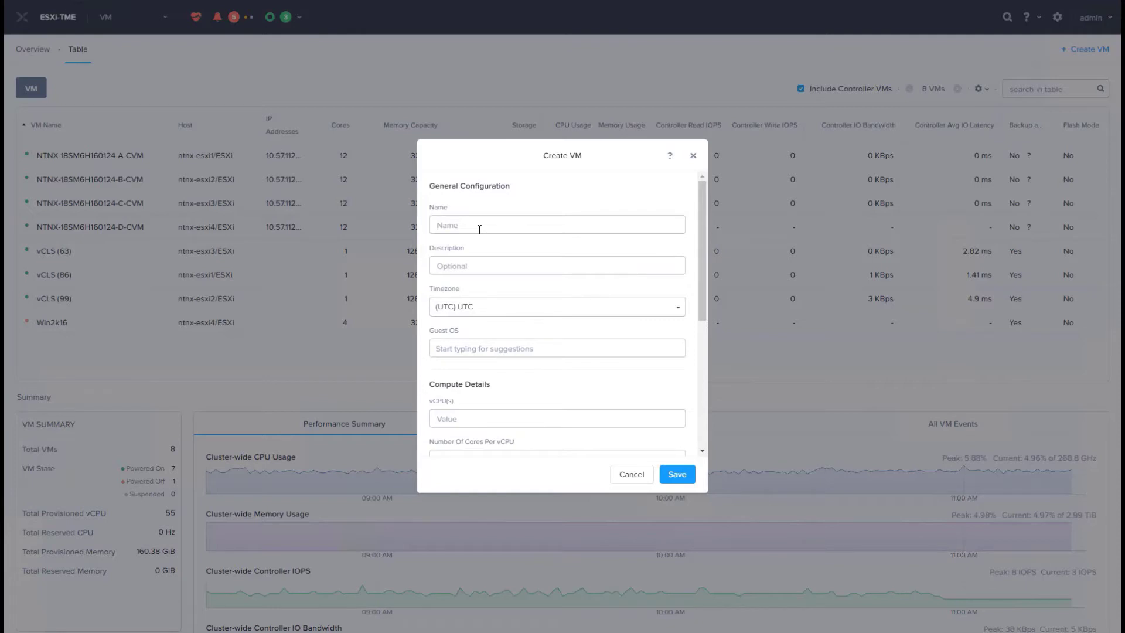
text(VM_PE)
click(456, 348)
text(Windows)
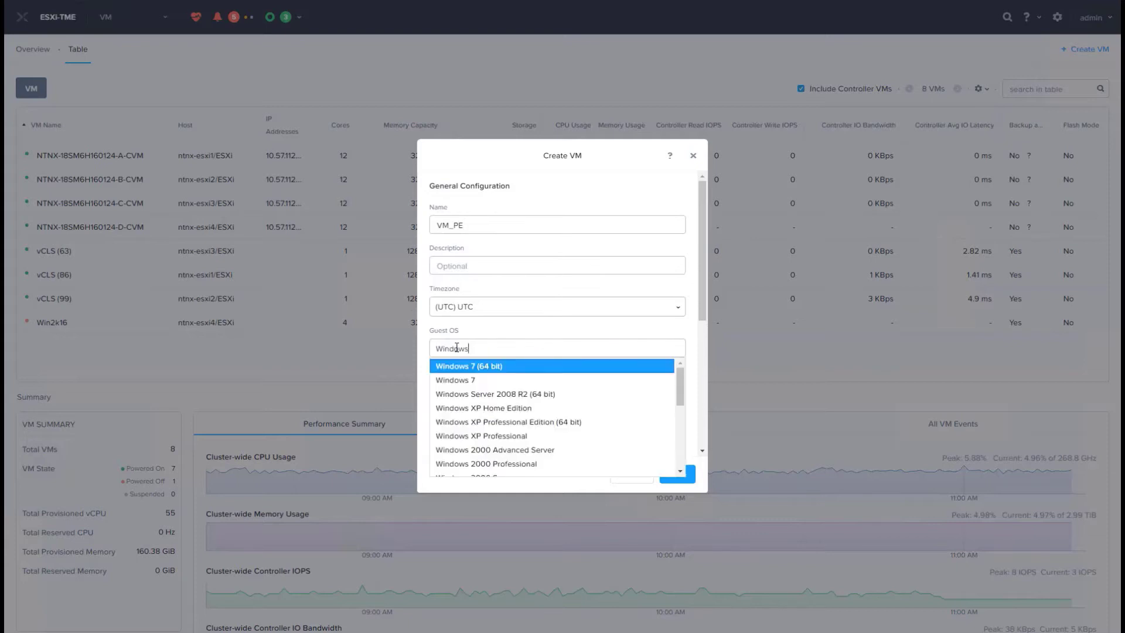
text( Server)
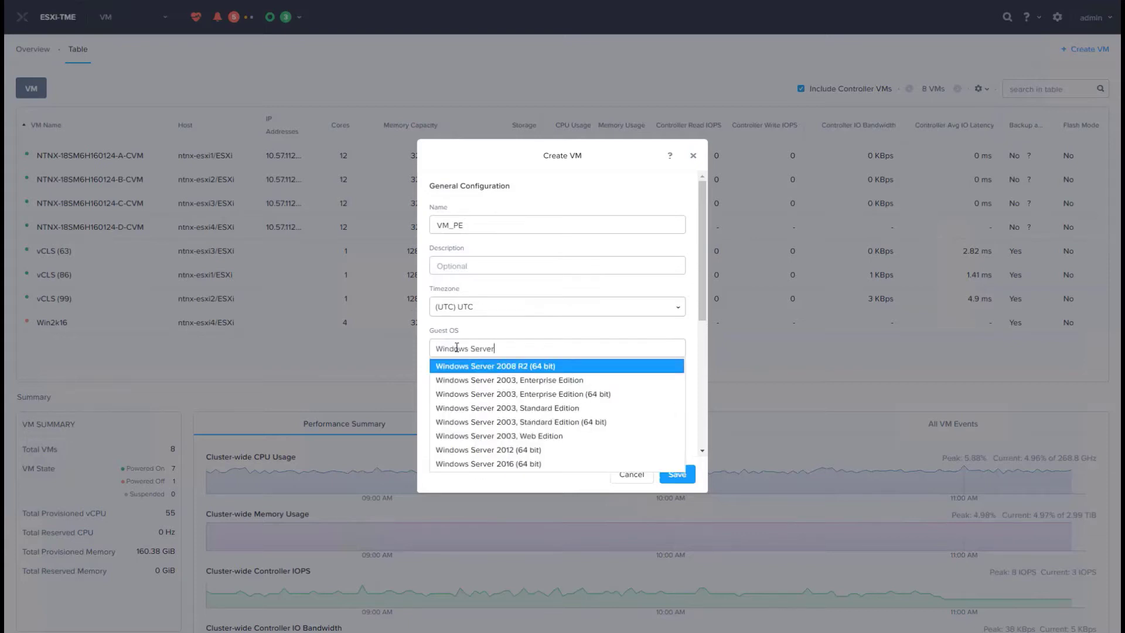
text( 201)
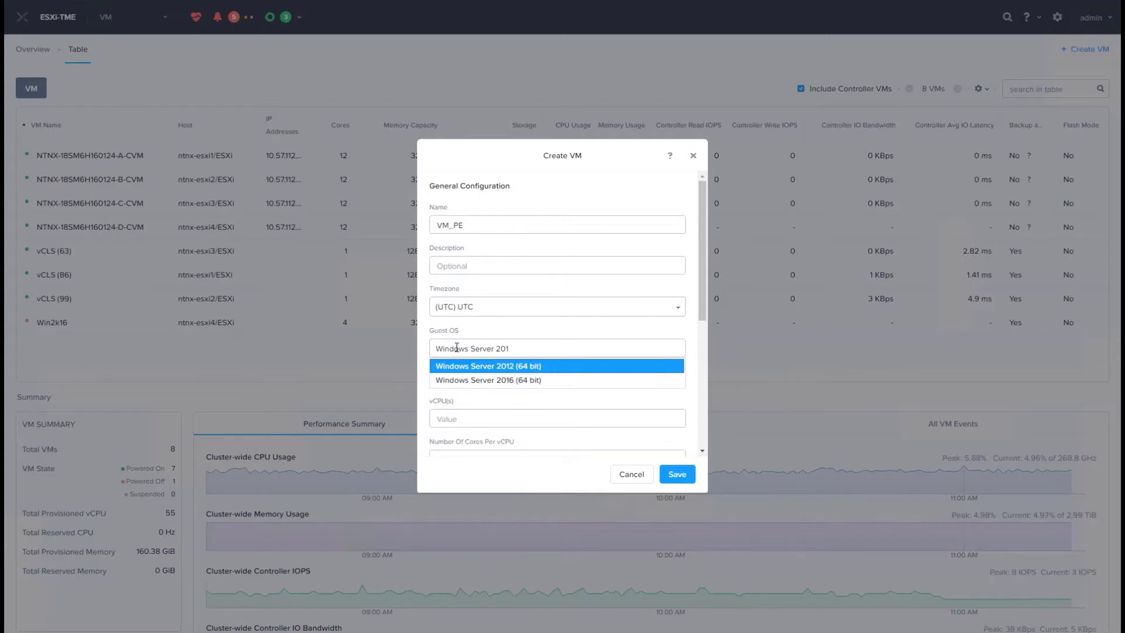
Step: Choose Windows Server 2016 (64 bit), with 2 vCPUs, 2 cores per vCPU and 8 GiB memory
click(455, 380)
click(444, 417)
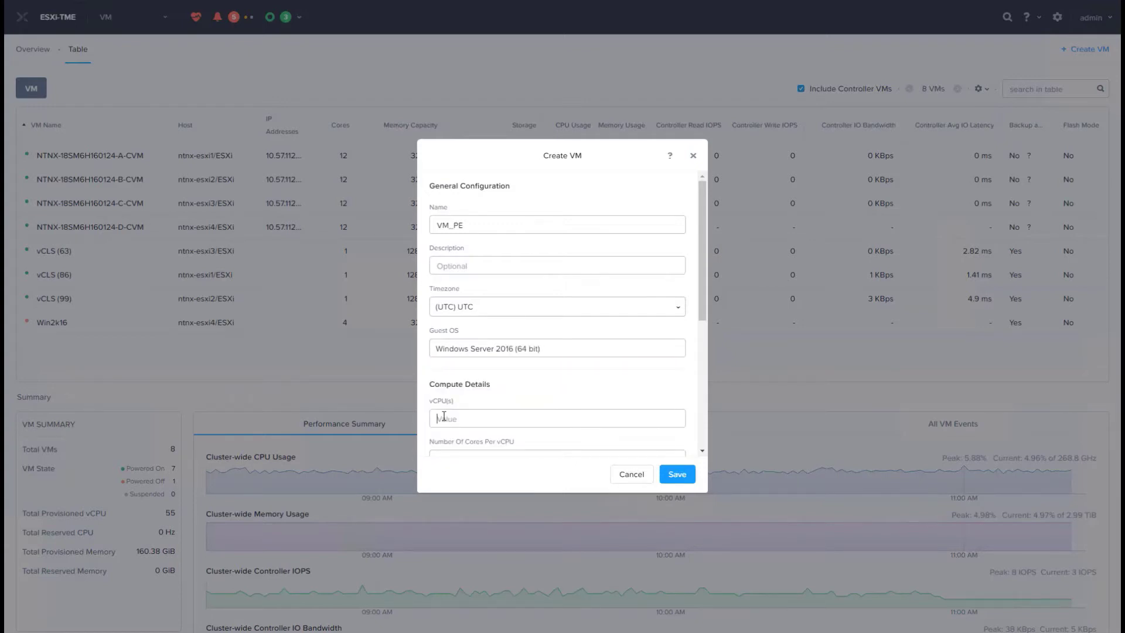
text(2)
click(446, 449)
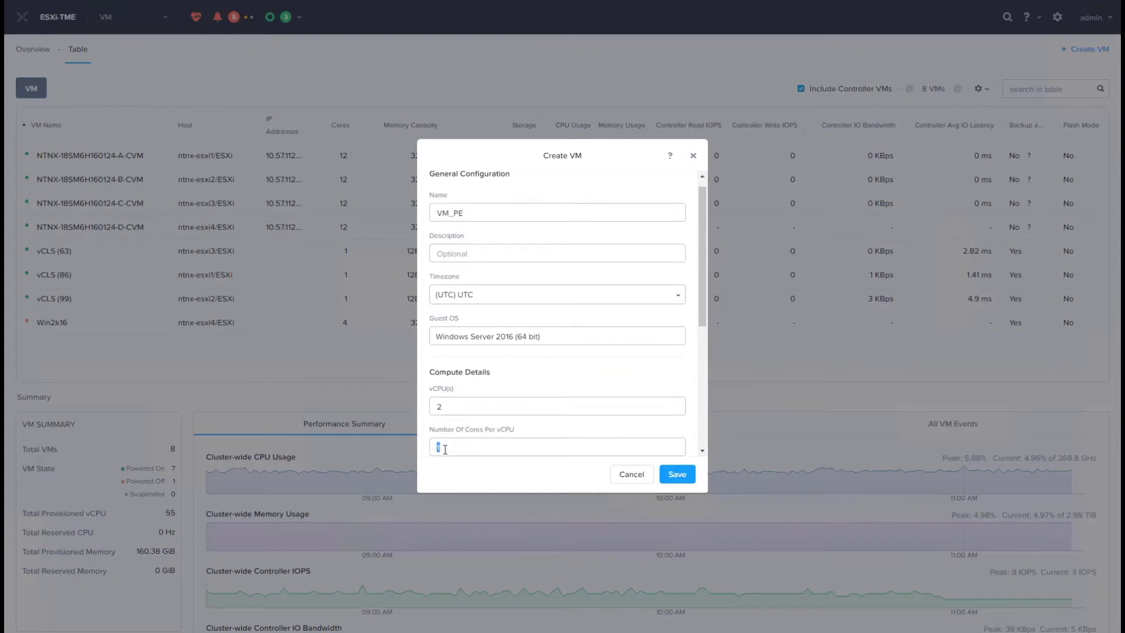
text(2)
scroll(481, 384, down, 3)
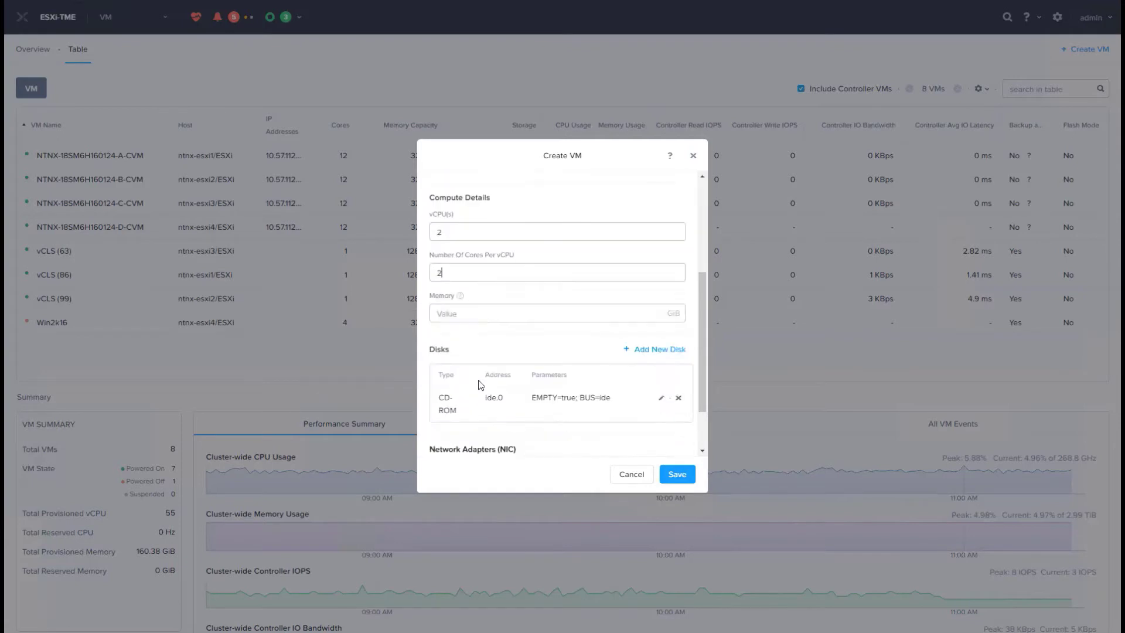
click(459, 313)
text(4)
Step: Add a new 100 GiB disk to VM_PE
click(658, 350)
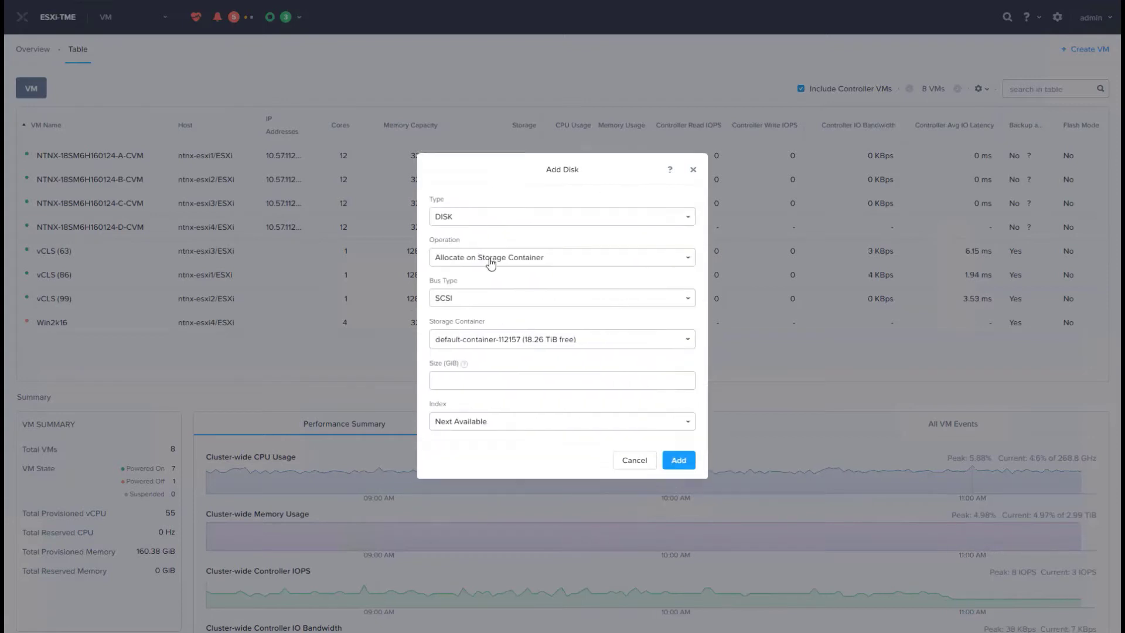
click(470, 386)
text(100)
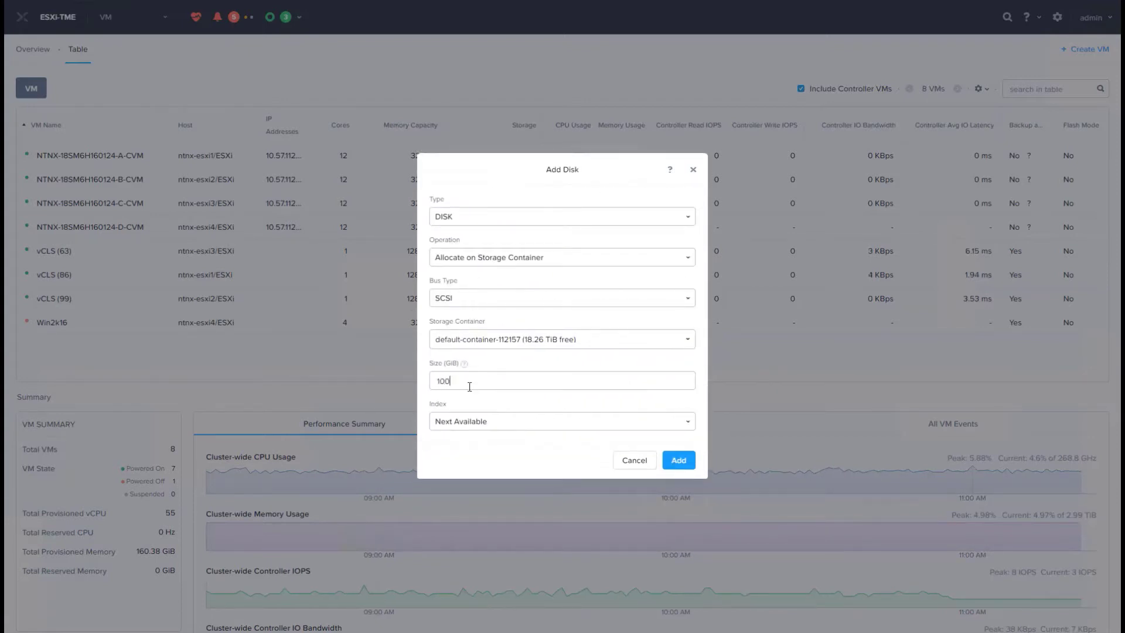
click(680, 460)
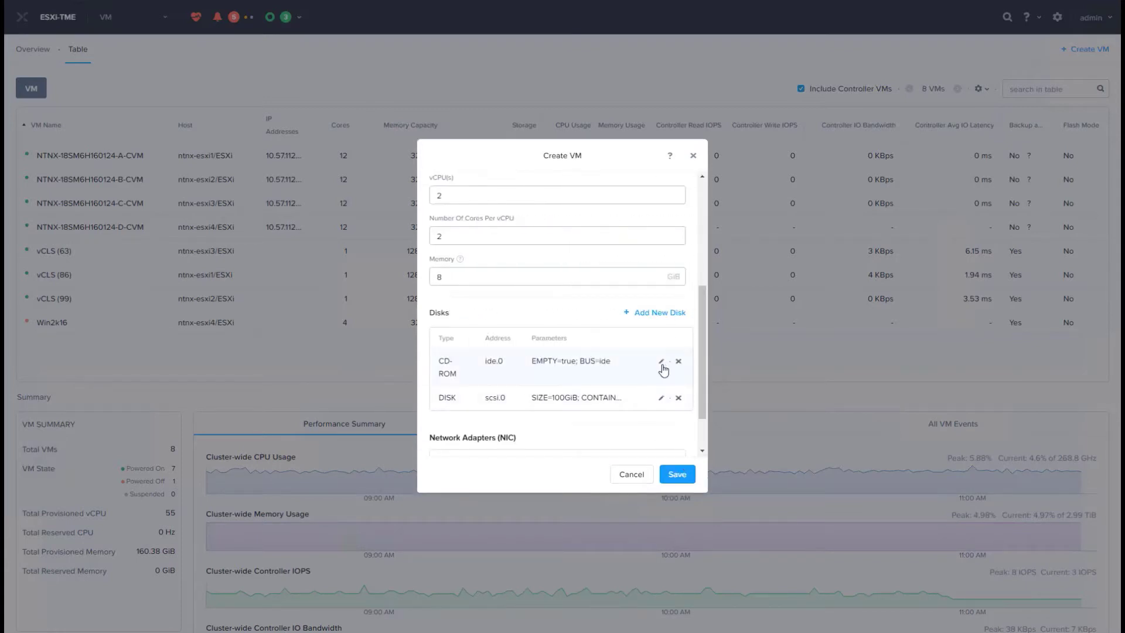
Step: Mount the Windows Server 2016 ISO from default-container-112157 on the CD-ROM via ADSF file
click(661, 362)
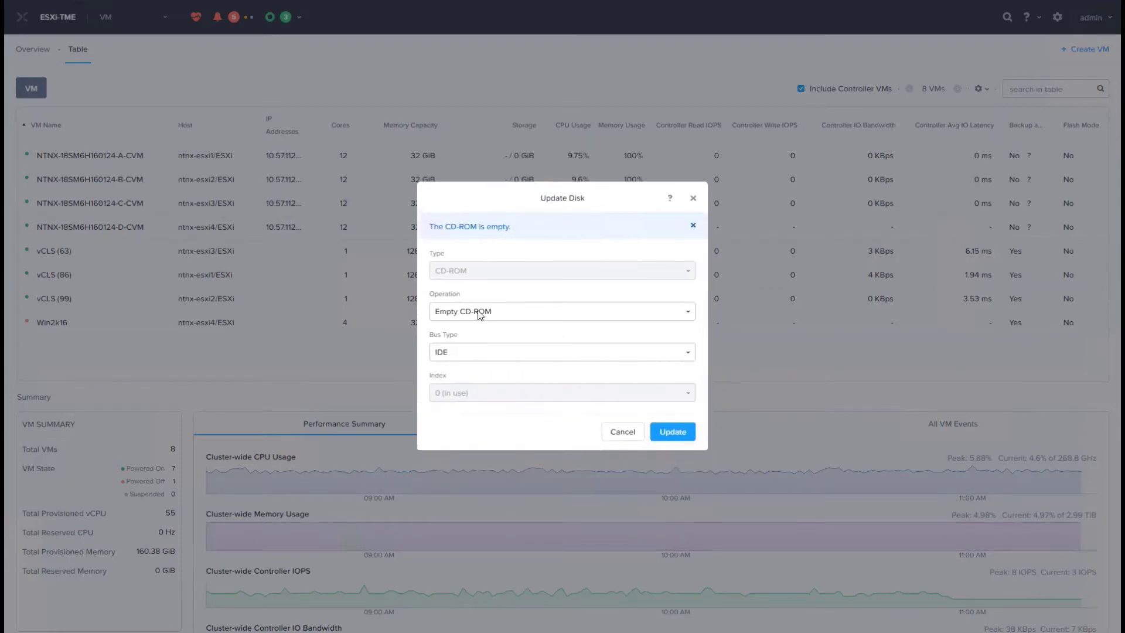
click(480, 315)
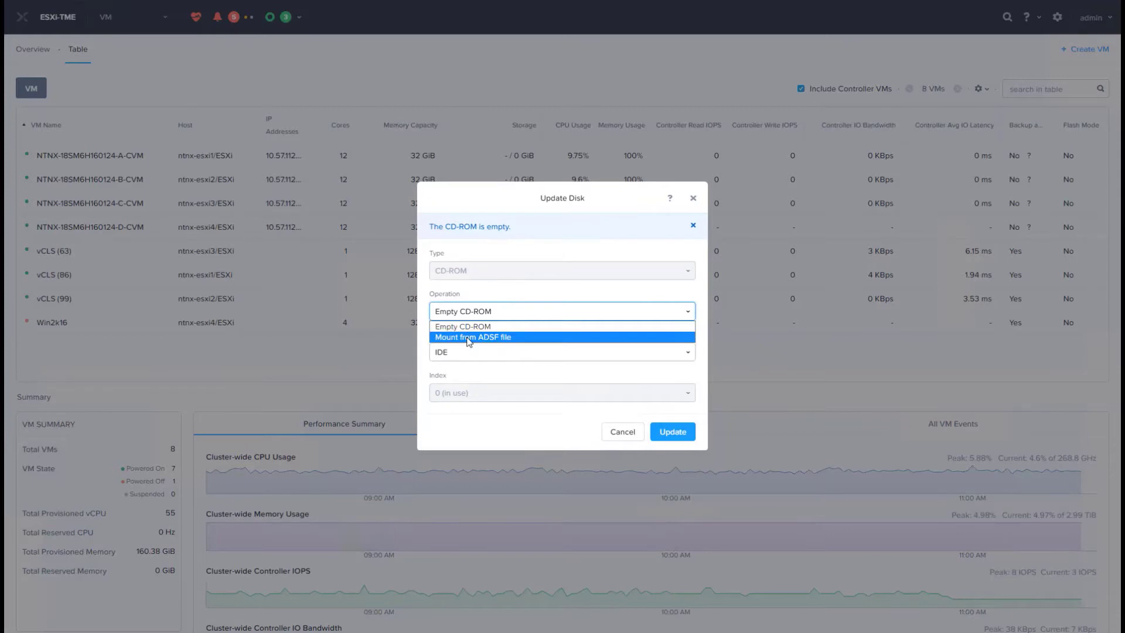
click(469, 338)
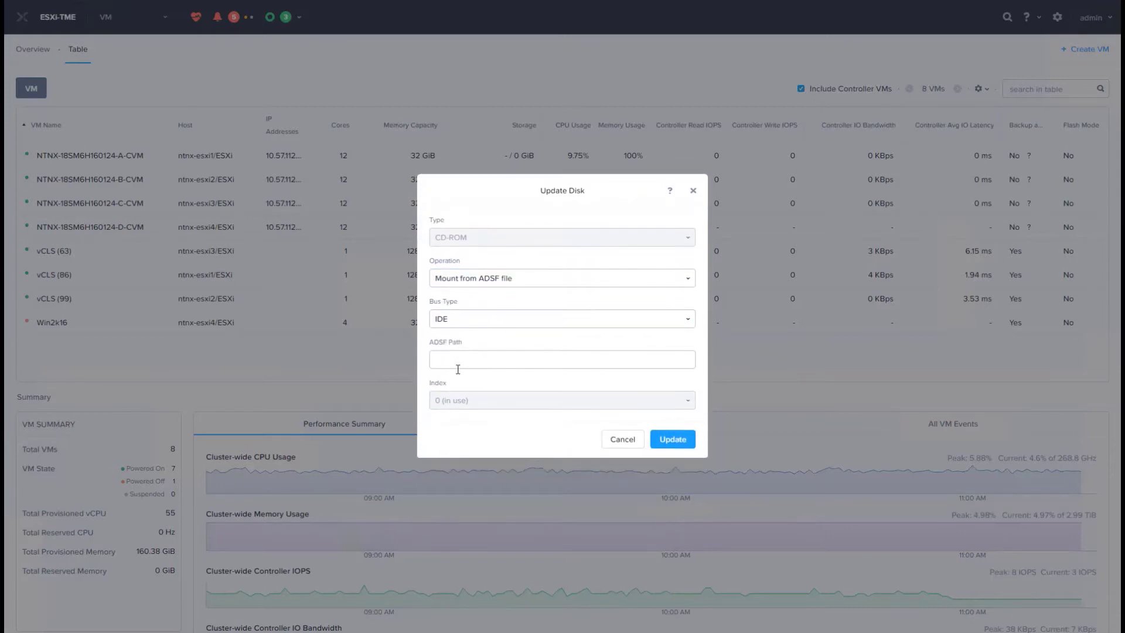
click(458, 369)
text(/defa)
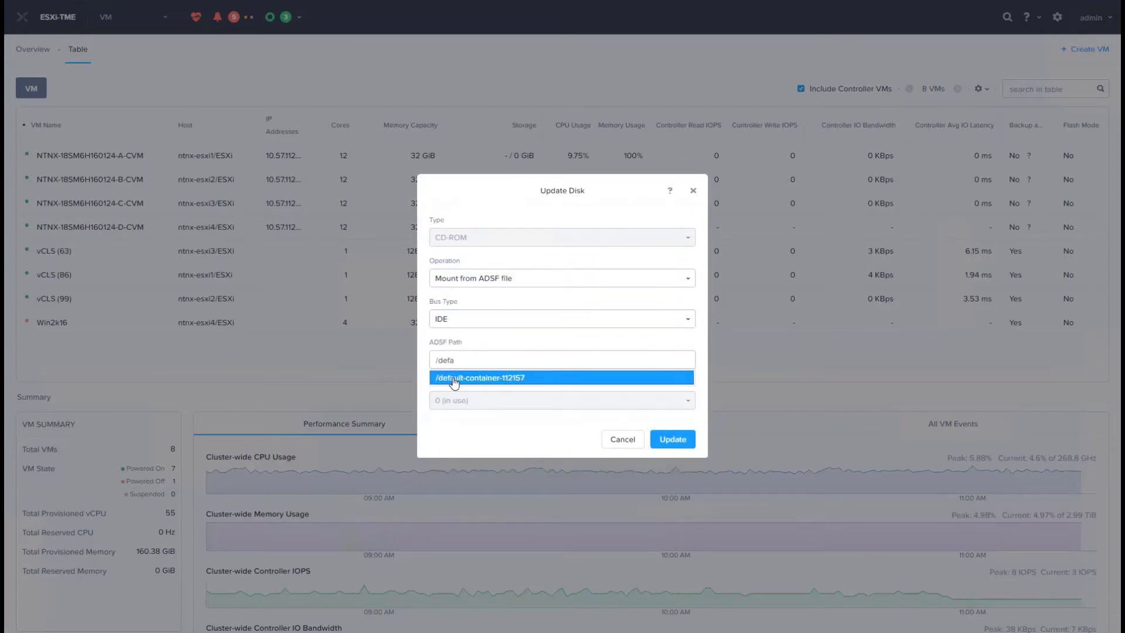
click(455, 383)
text(/)
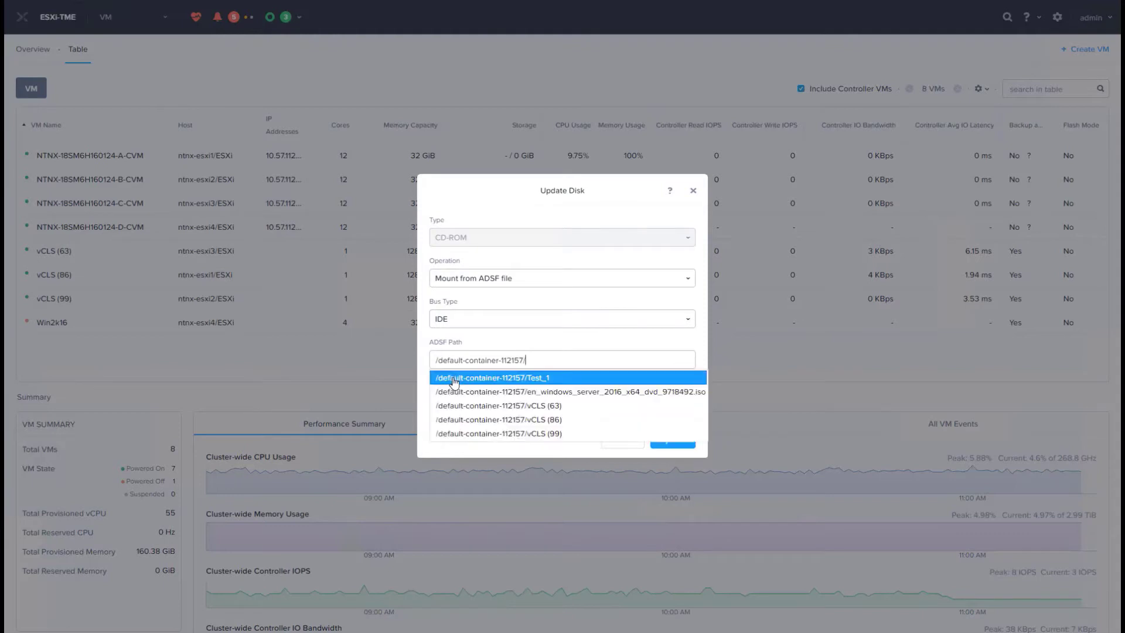
click(456, 392)
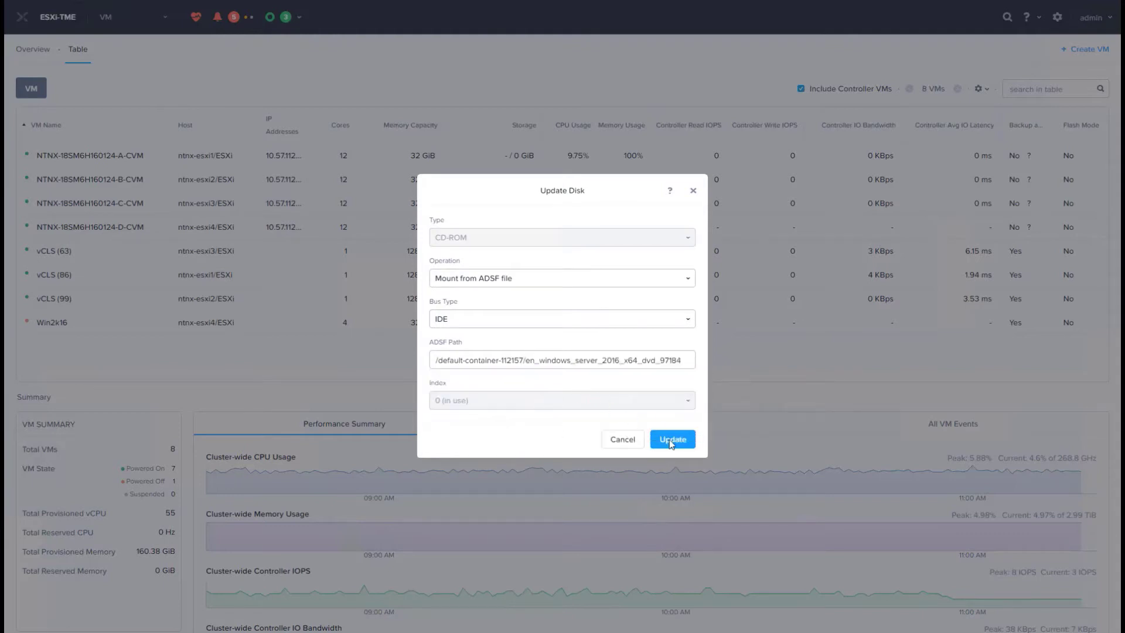
click(673, 440)
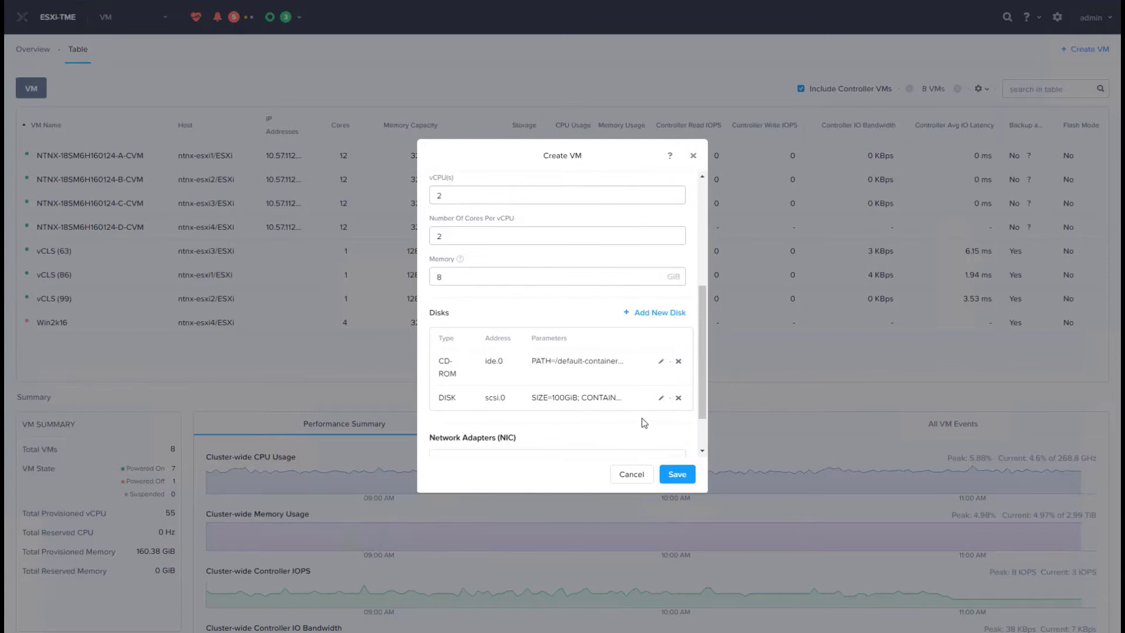
Step: Add a VMXNET 3 network adapter on the zeroconf subnet and save VM_PE
scroll(641, 418, down, 2)
click(577, 418)
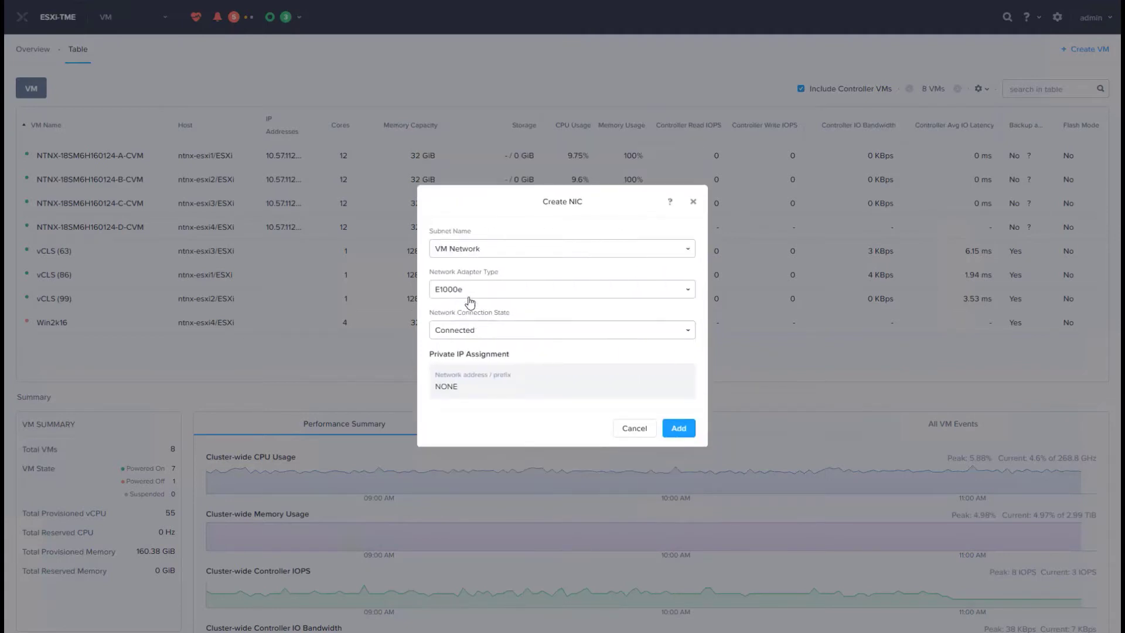
click(467, 293)
click(466, 354)
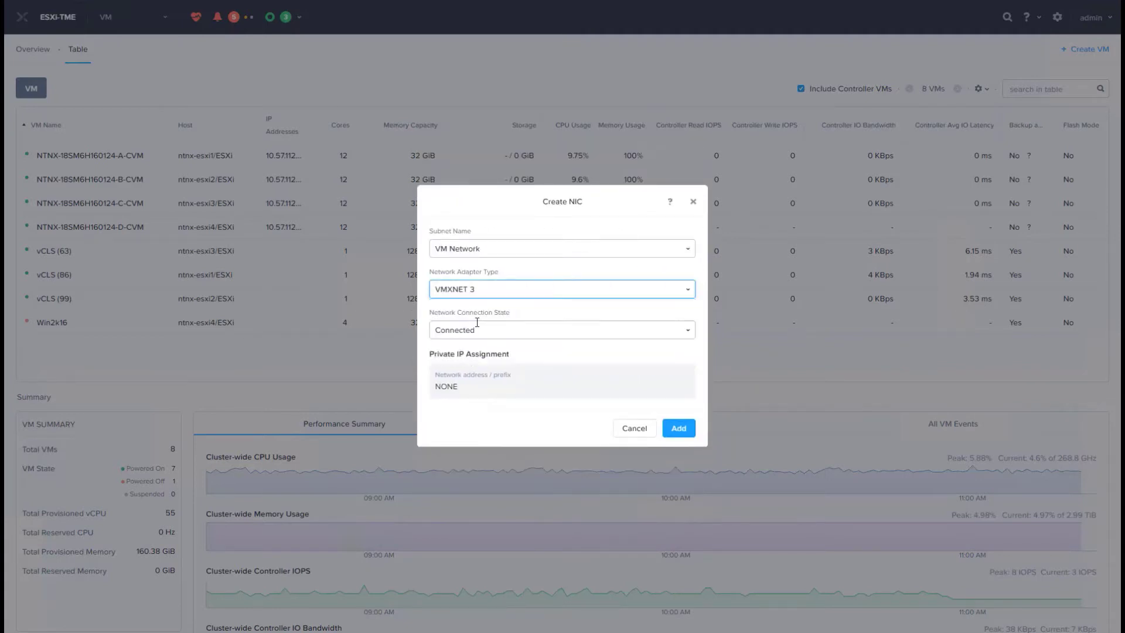
click(485, 251)
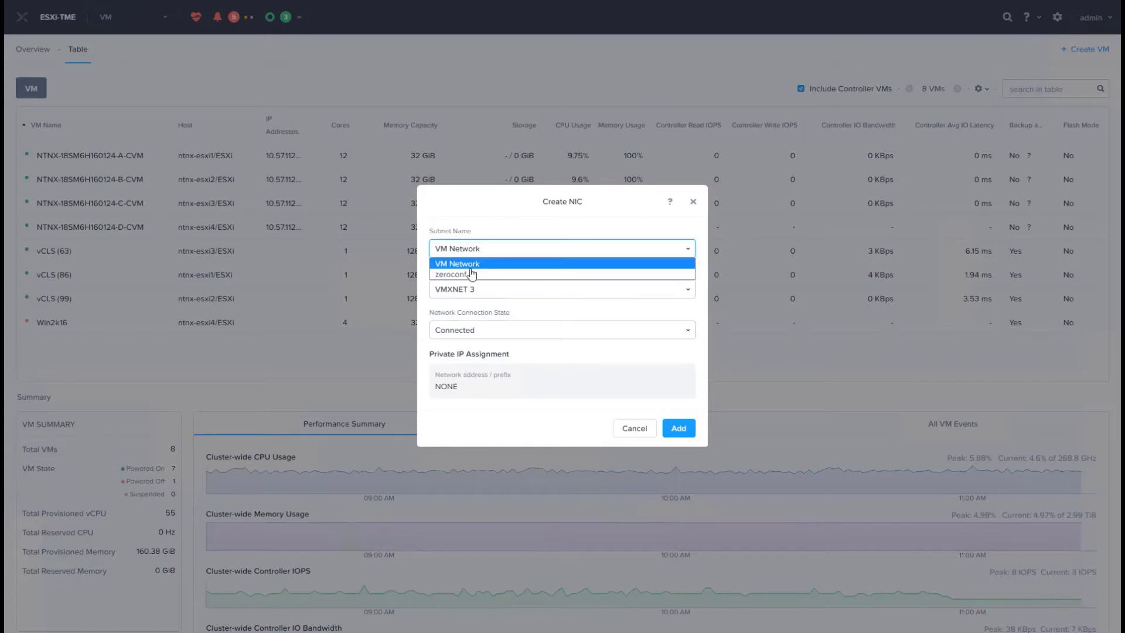
click(461, 279)
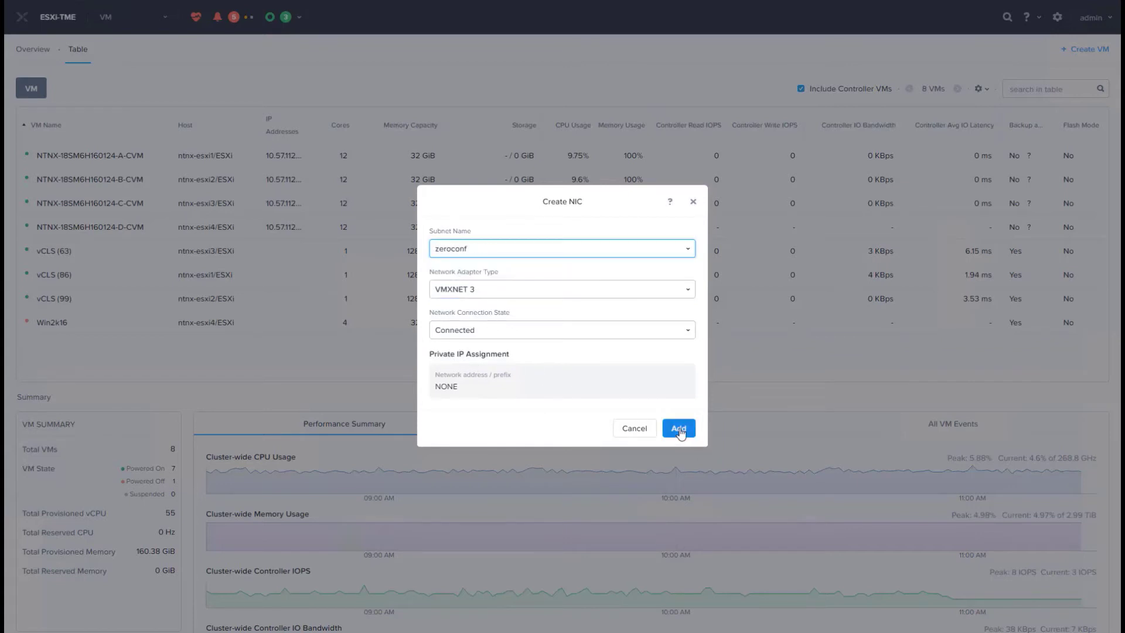
click(678, 428)
click(678, 476)
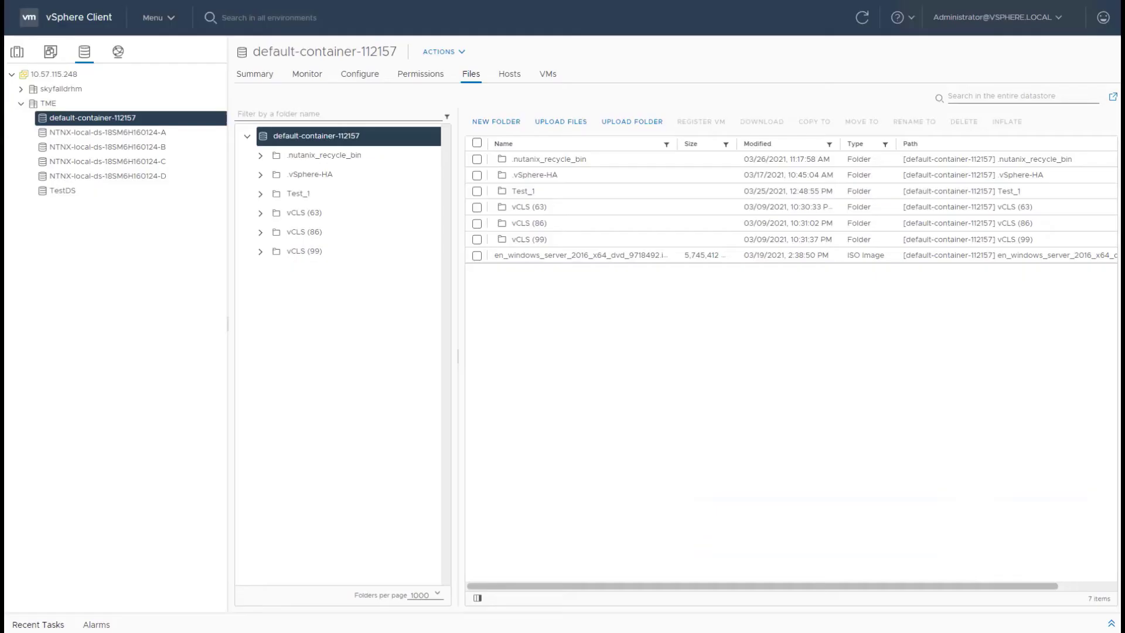
Step: In the Hosts and Clusters view, open VM_PE's Summary under the Demo cluster
click(17, 53)
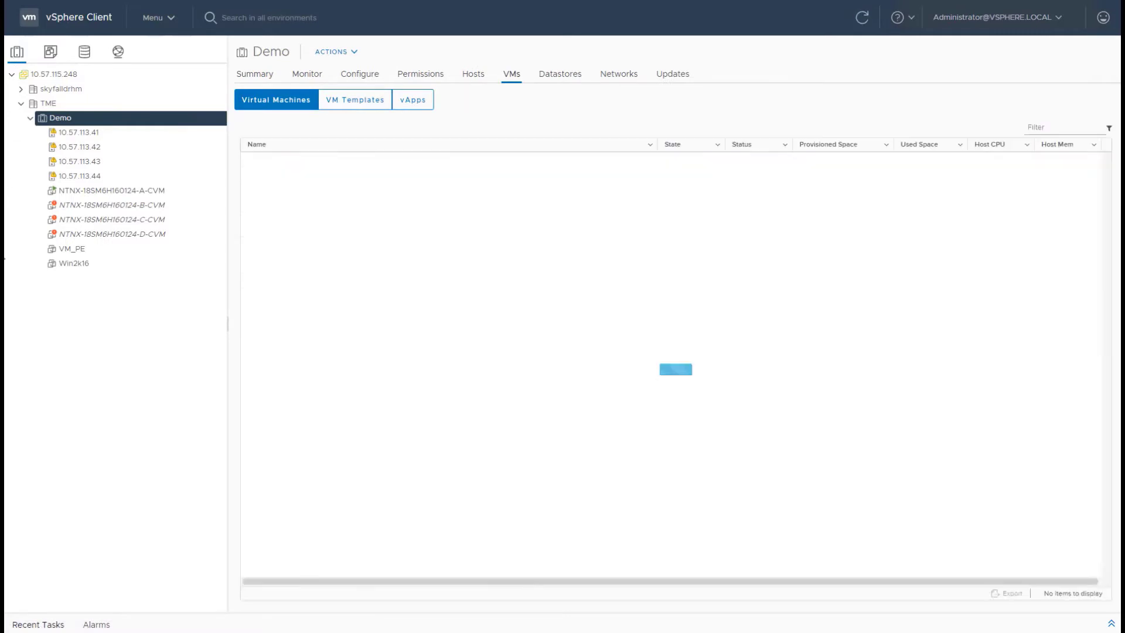
click(70, 251)
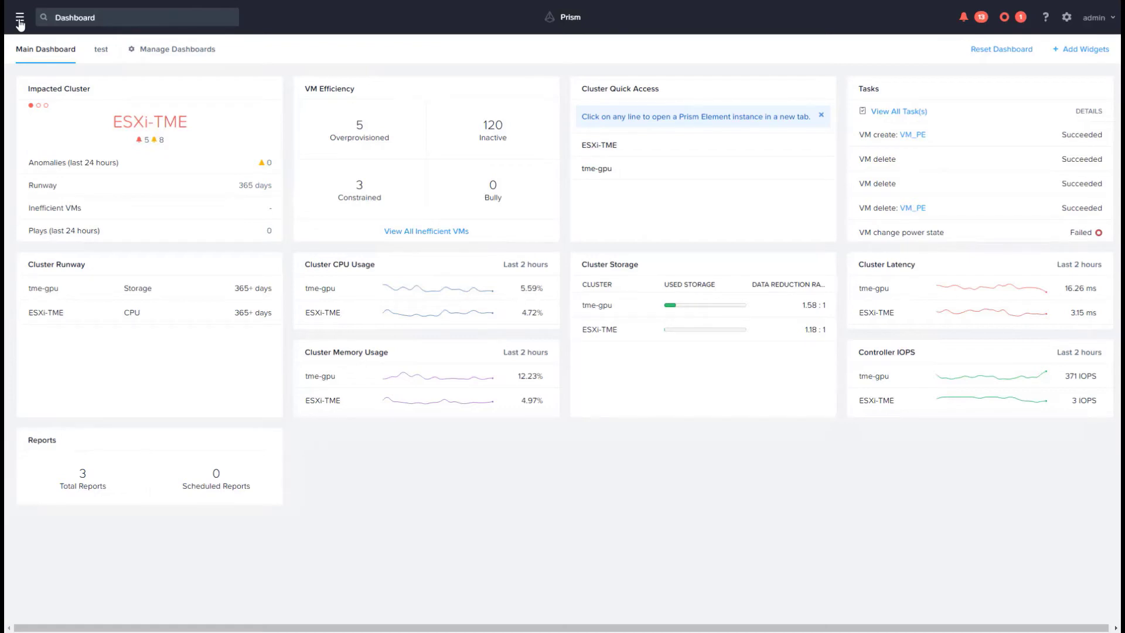
Step: Go to Virtual Infrastructure > VMs and begin Create VM on the ESXi-TME cluster
click(19, 19)
mouse_move(81, 186)
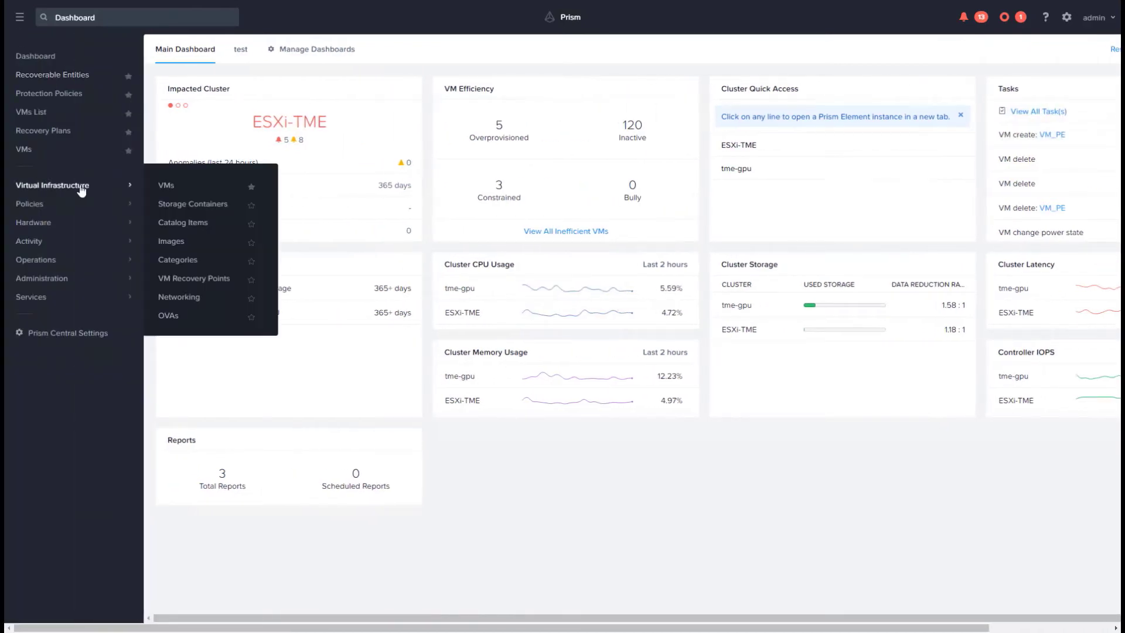
click(167, 186)
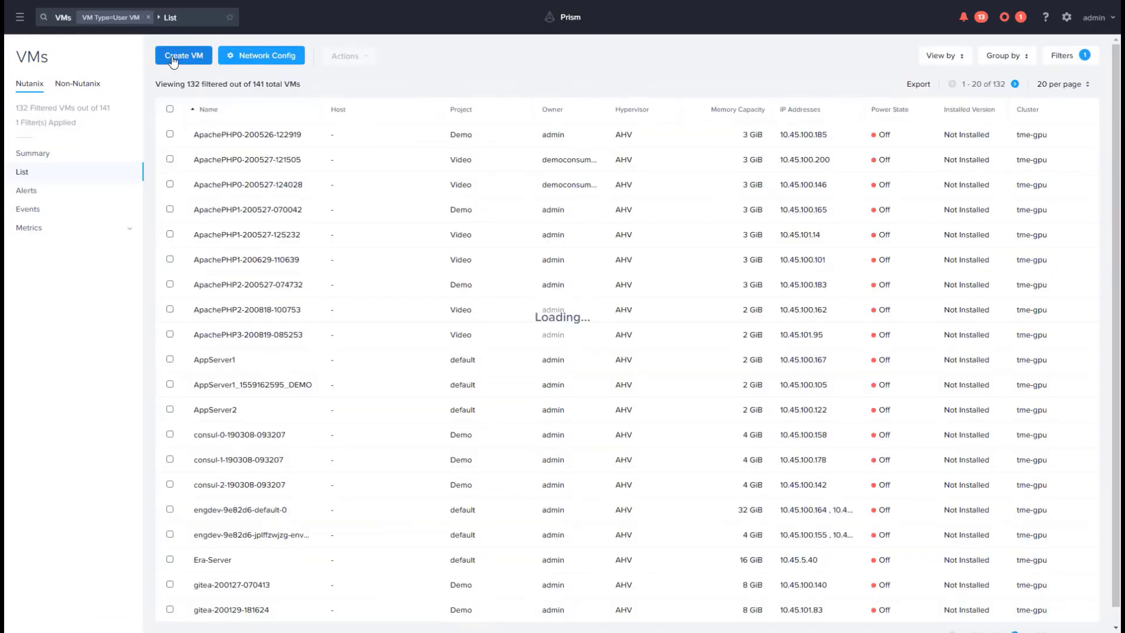
click(173, 59)
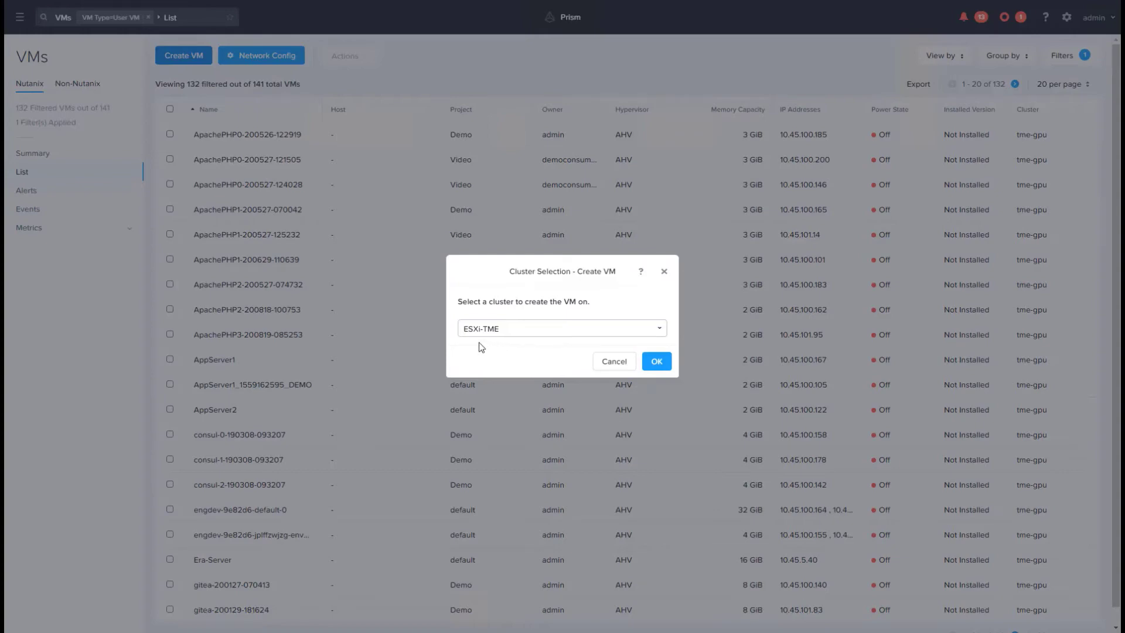
Step: Confirm ESXi-TME, name the VM VM_PC and choose Windows Server 2016 as guest OS
click(656, 363)
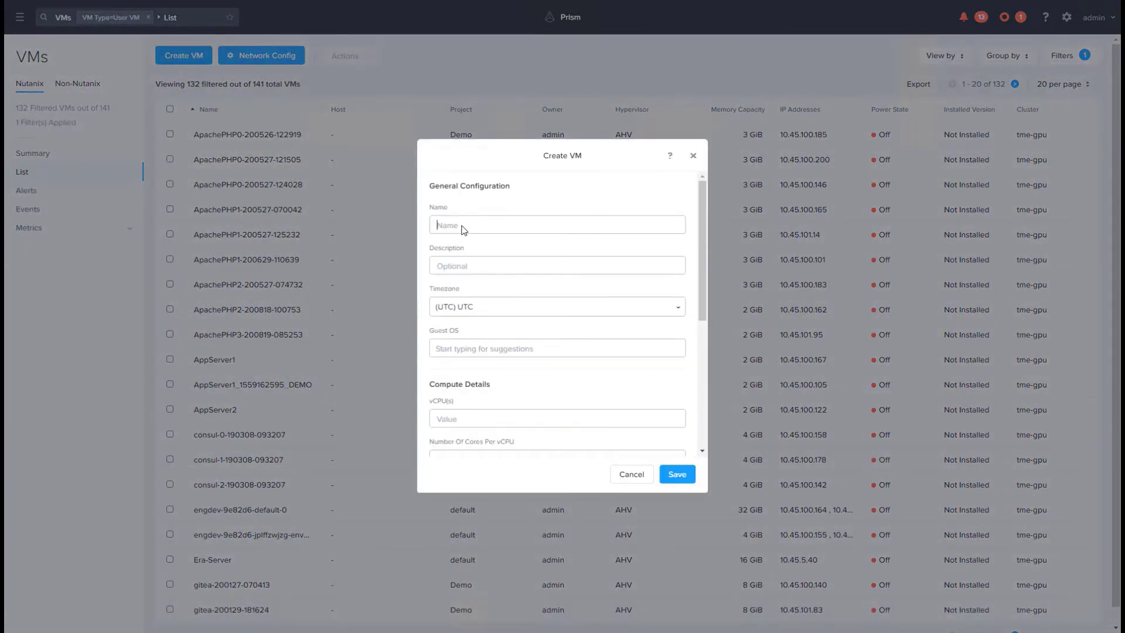
text(VM_PC)
click(452, 350)
text(Windows Ser)
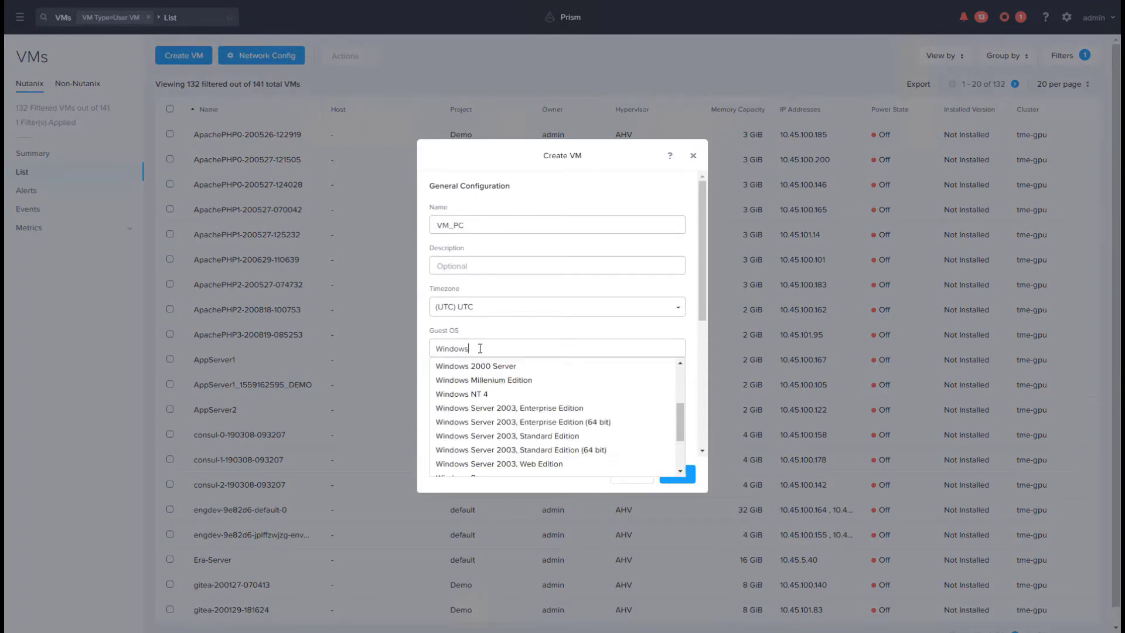
click(483, 464)
Step: Add a new 100 GiB disk to VM_PC
scroll(562, 352, down, 3)
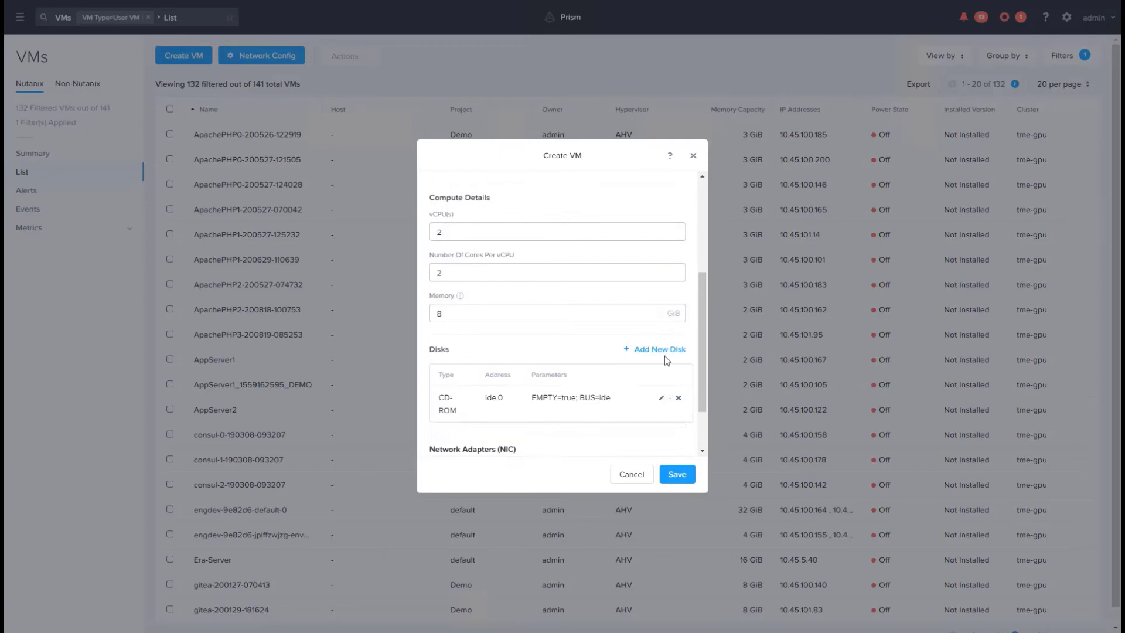
click(665, 356)
click(679, 460)
Step: Mount the Windows Server 2016 ISO from default-container-112157 on the CD-ROM and save VM_PC
click(660, 367)
click(563, 307)
click(455, 367)
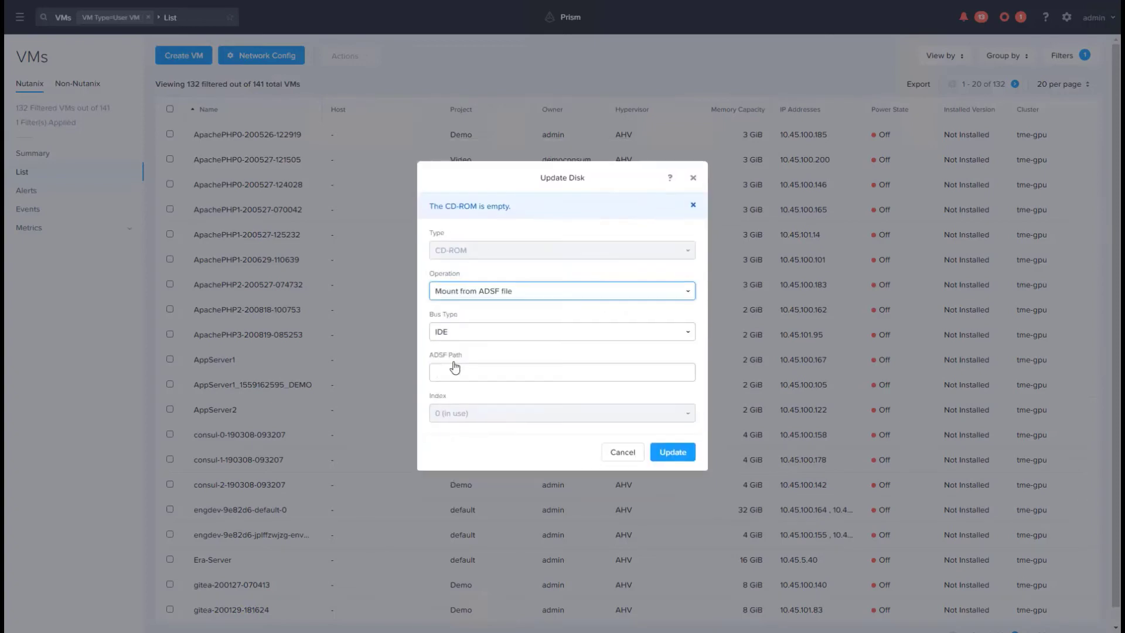
text(/defa)
click(528, 381)
click(527, 381)
click(673, 440)
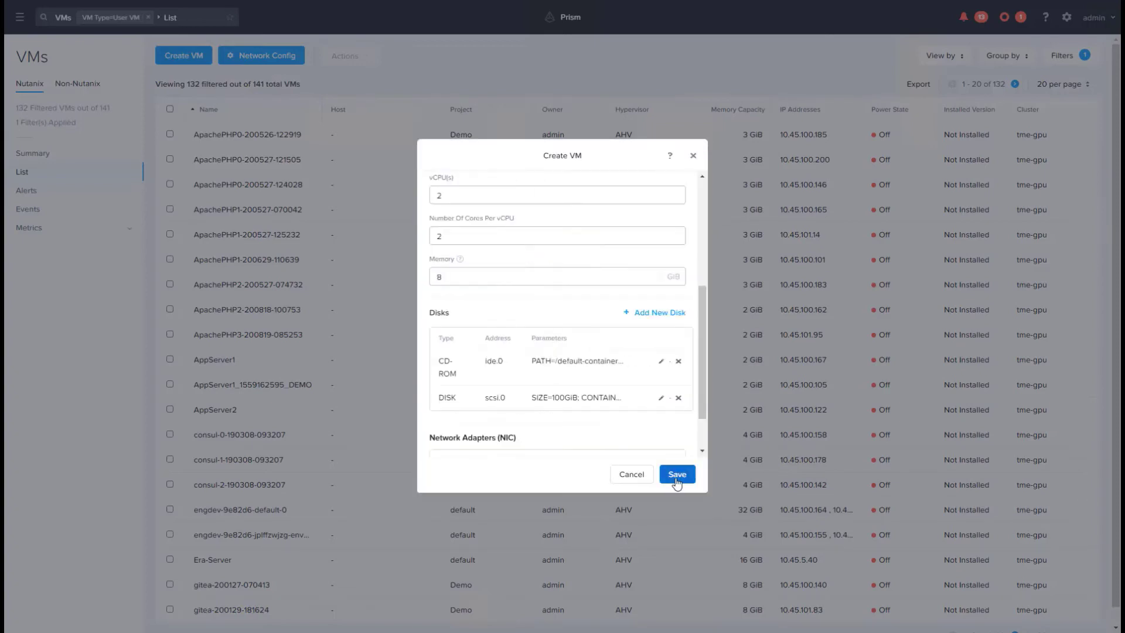
click(674, 473)
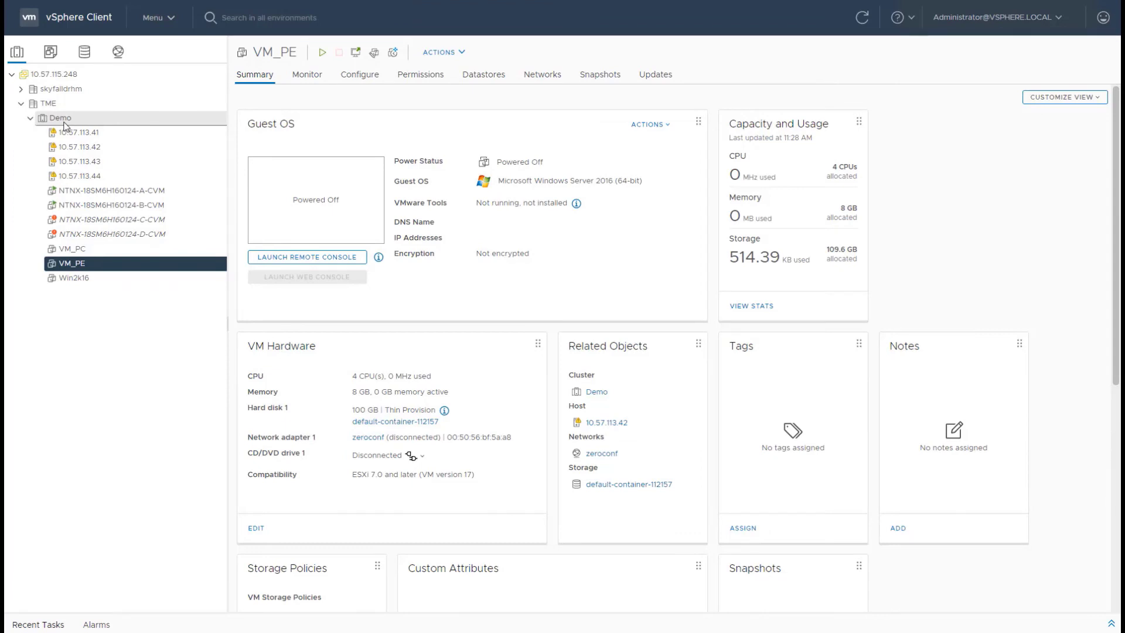
Step: Start a New Virtual Machine wizard on the Demo cluster and name it VM_vcenter
right_click(64, 125)
click(115, 173)
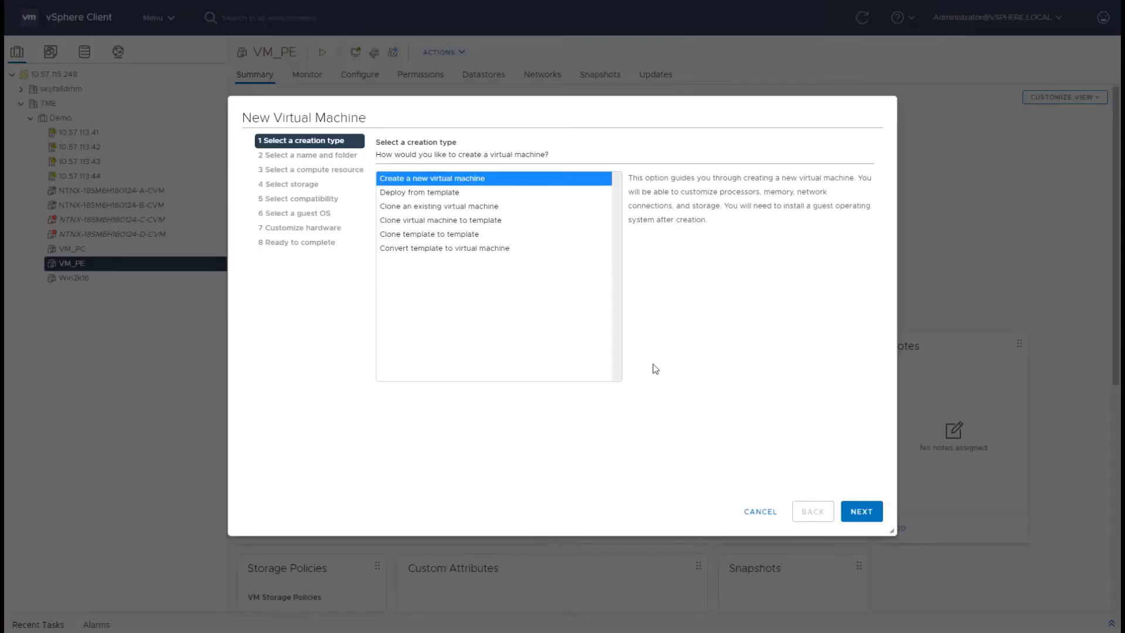
click(861, 512)
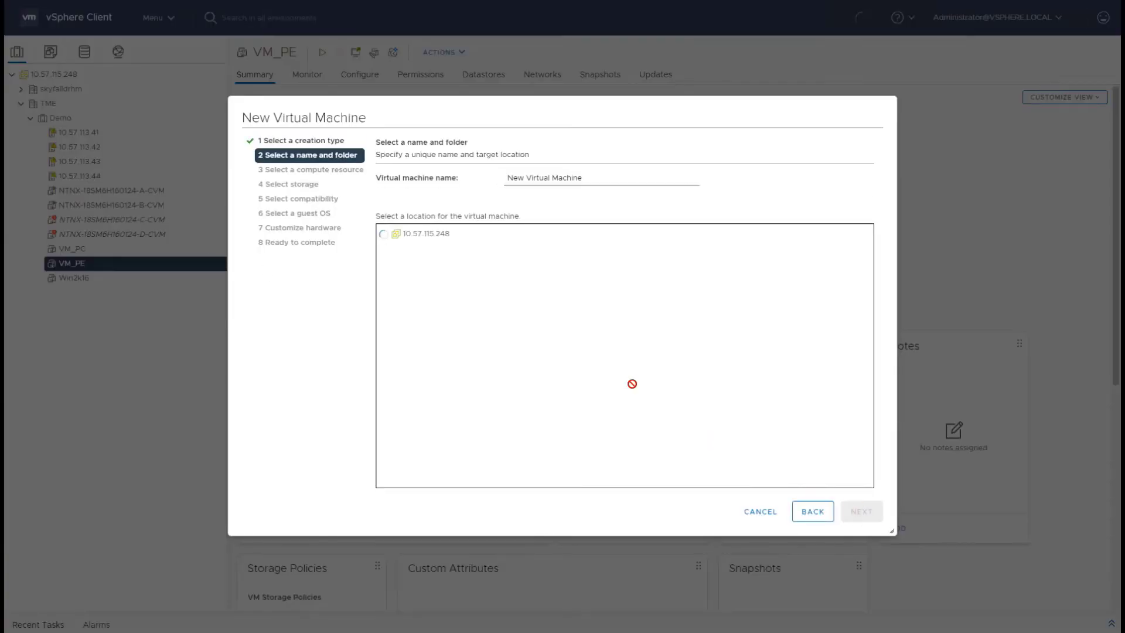
drag(579, 178, 491, 175)
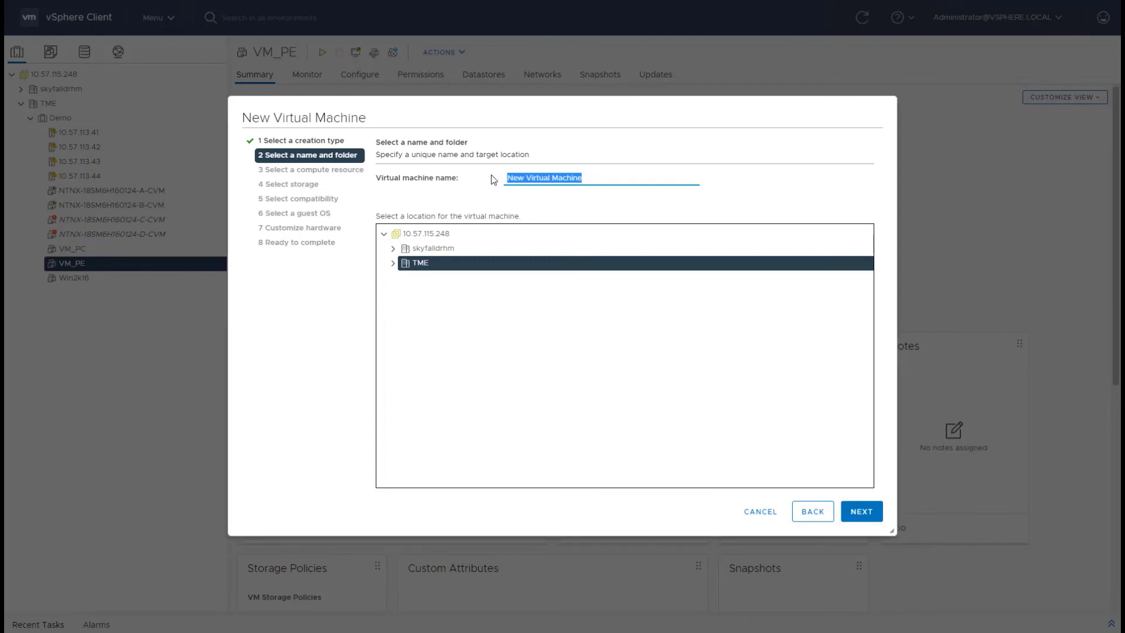
text(VM_)
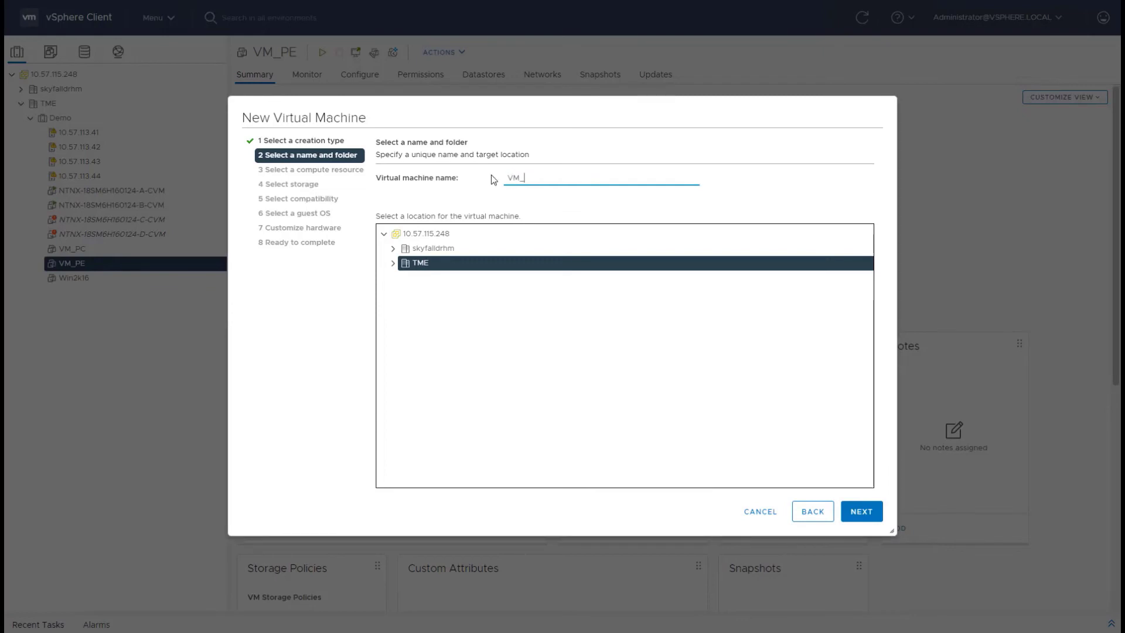
text(vcenter)
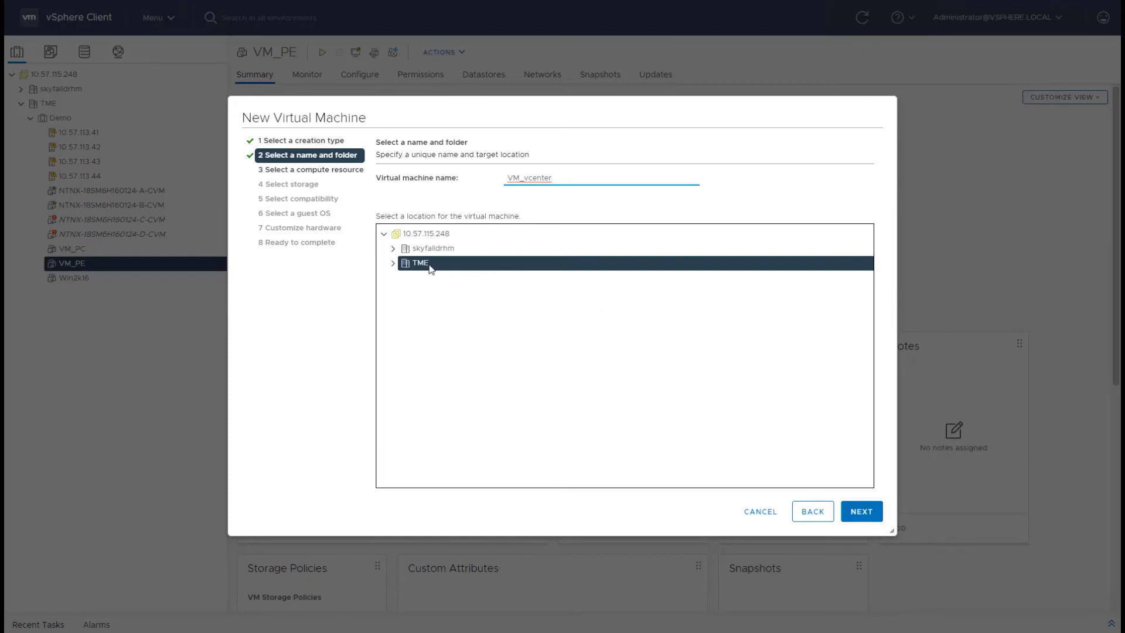
Step: Keep the TME folder and Demo compute resource, and store the VM on default-container-112157
click(861, 512)
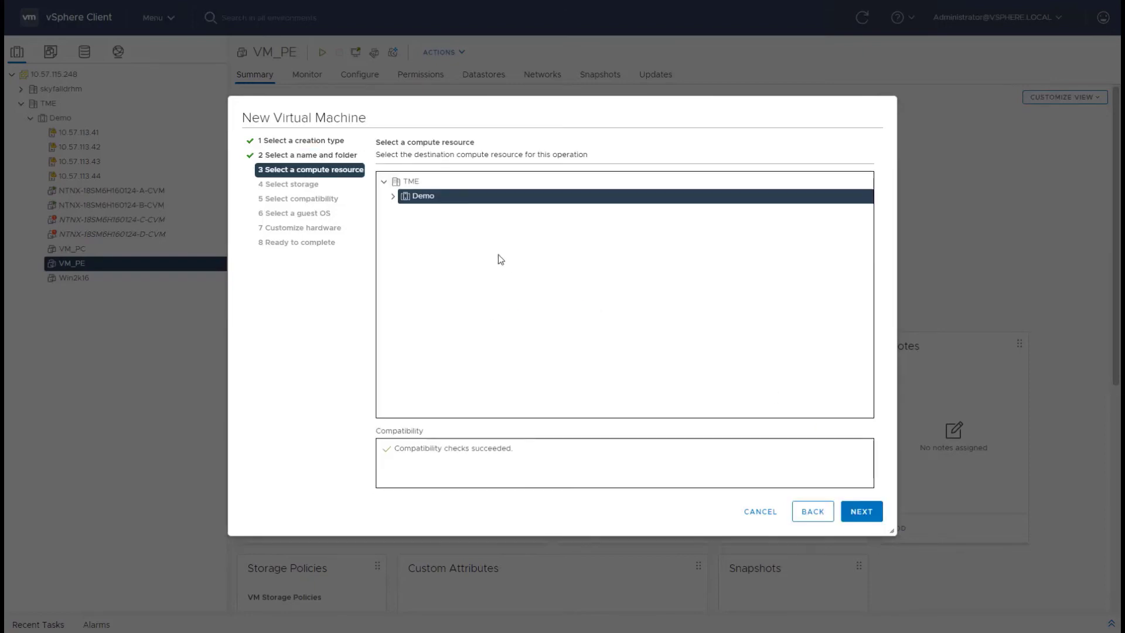
click(868, 508)
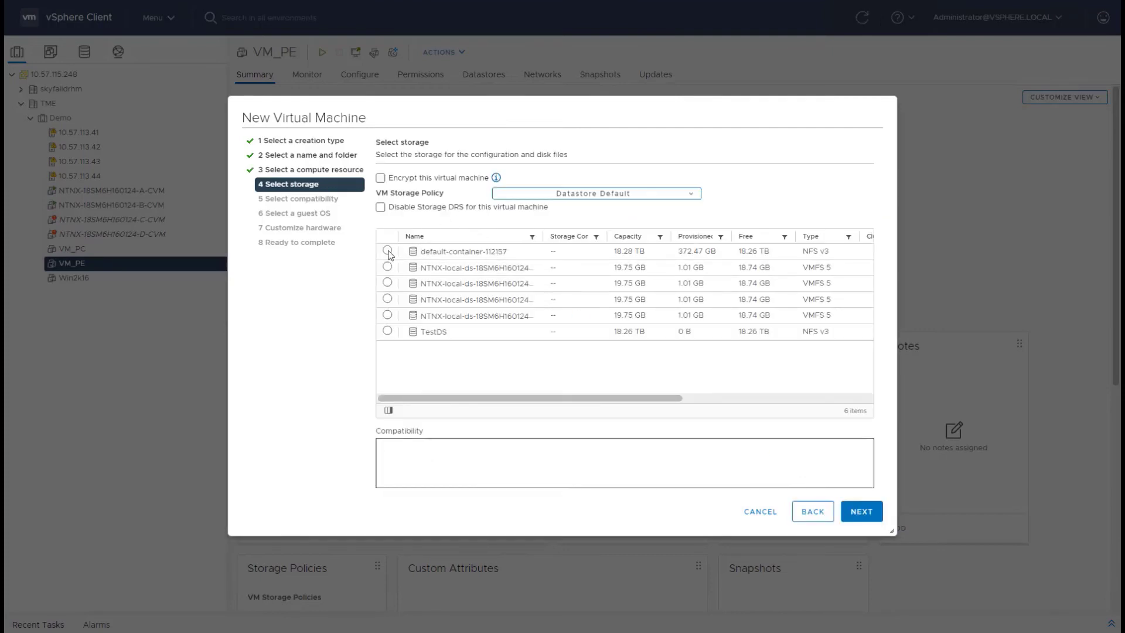
click(387, 250)
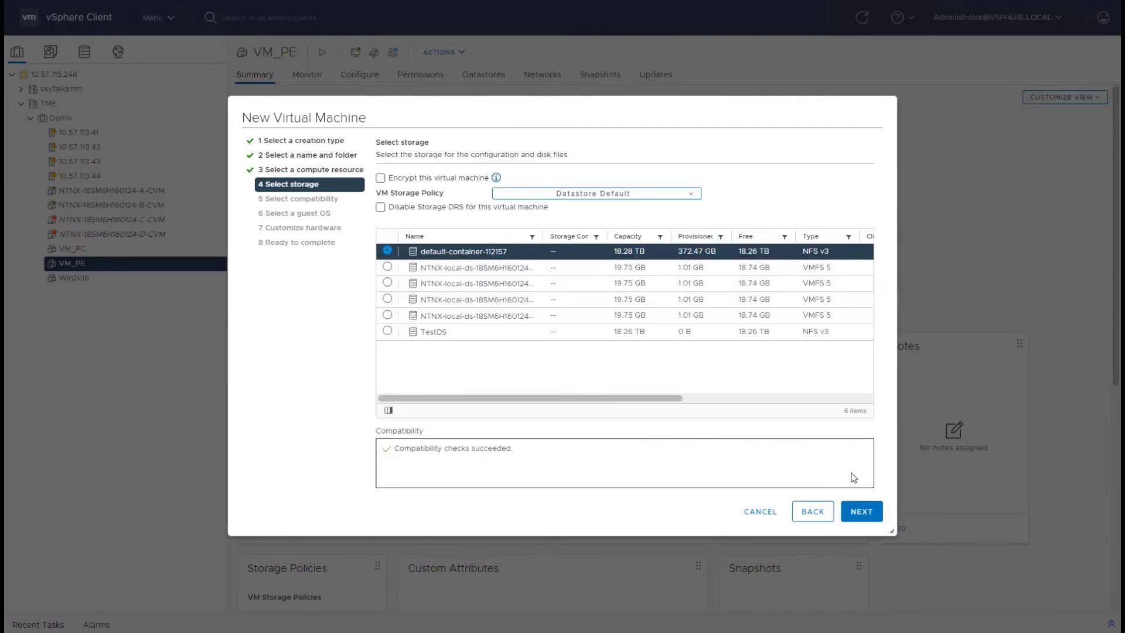
click(860, 514)
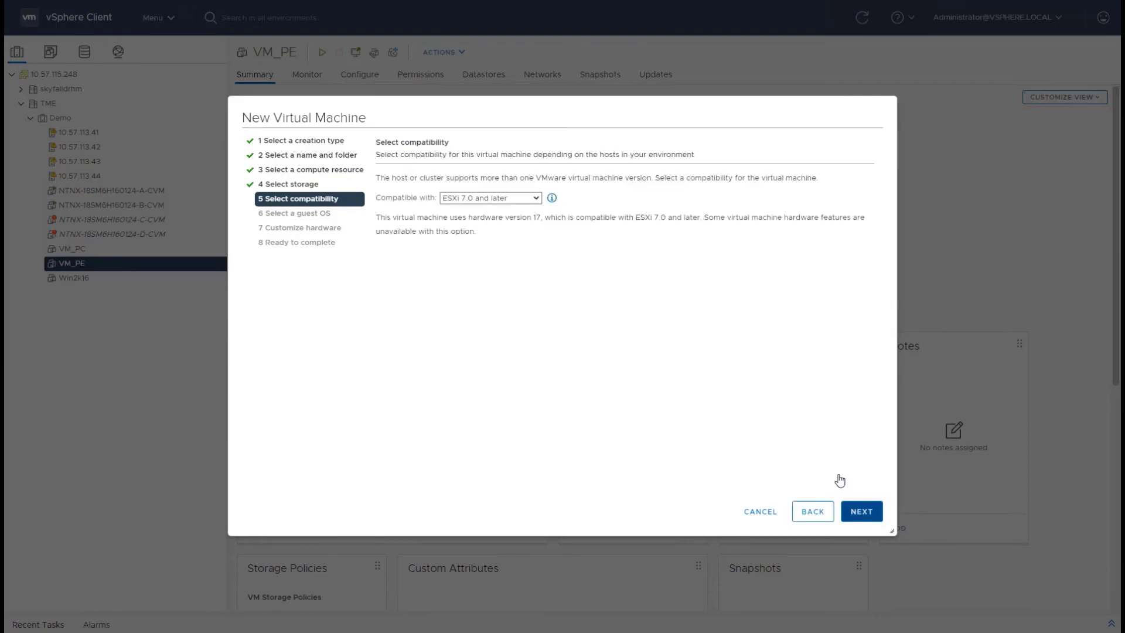
Step: Accept ESXi 7.0 and later compatibility and choose Windows Server 2016 (64-bit) as guest OS
click(861, 512)
click(583, 219)
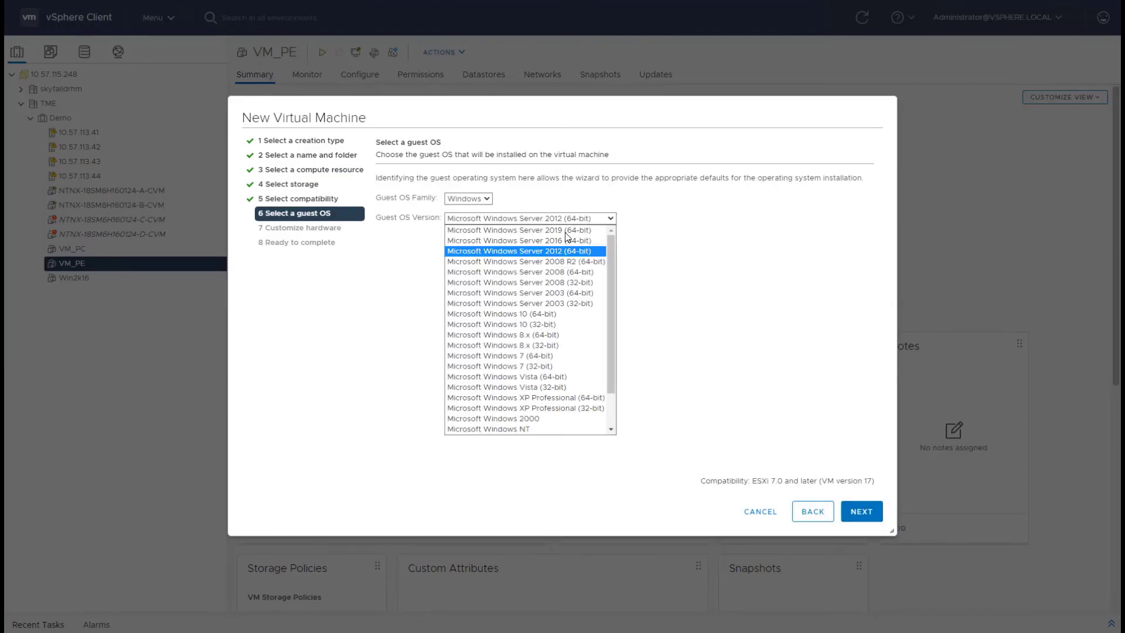
click(859, 509)
click(862, 510)
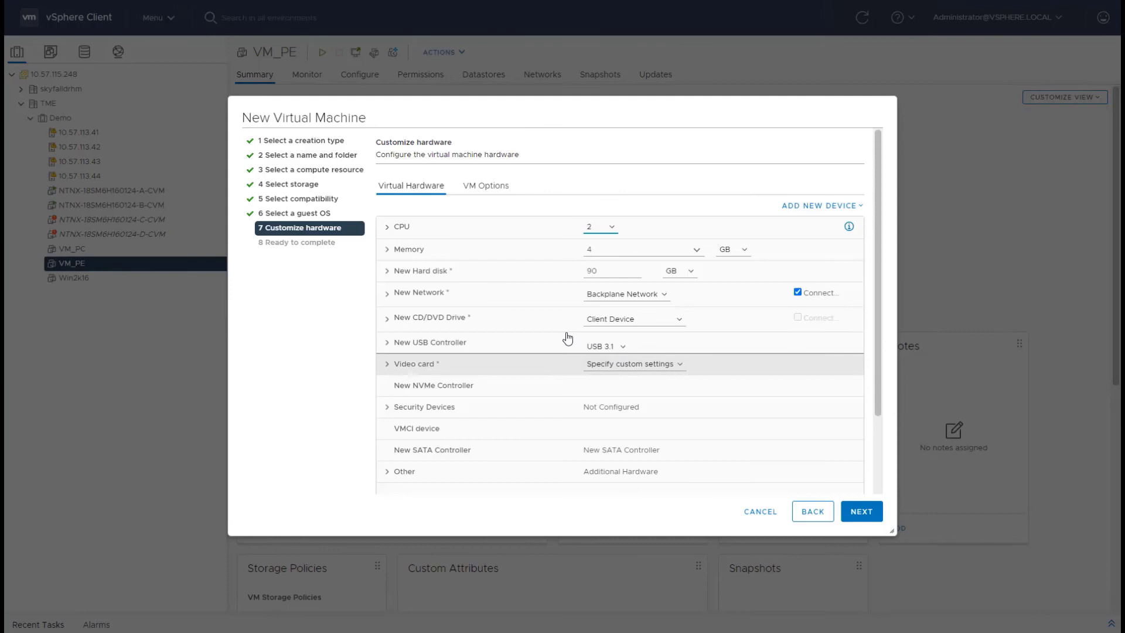
Step: Load the Windows Server 2016 ISO from default-container-112157 into the CD/DVD drive, set to Connect
click(679, 319)
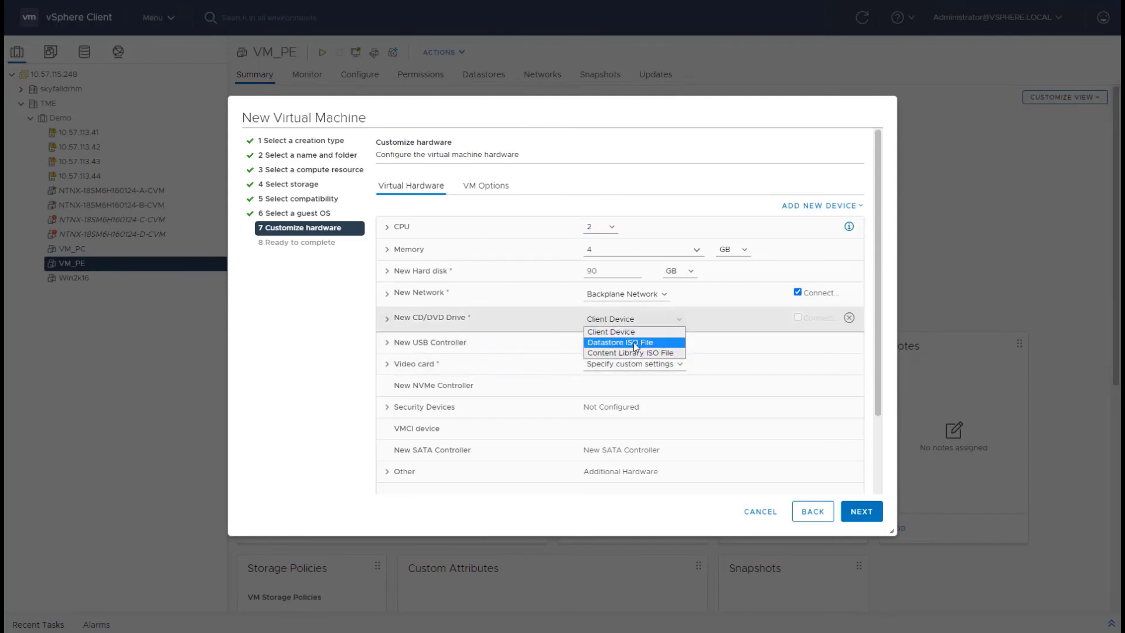
click(665, 343)
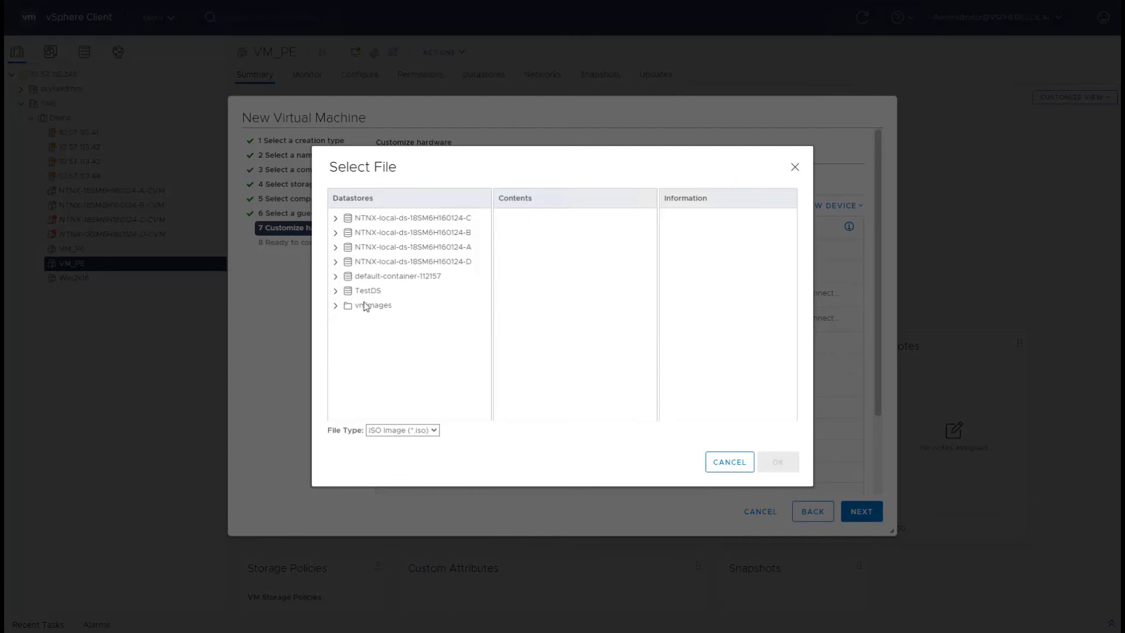
click(366, 281)
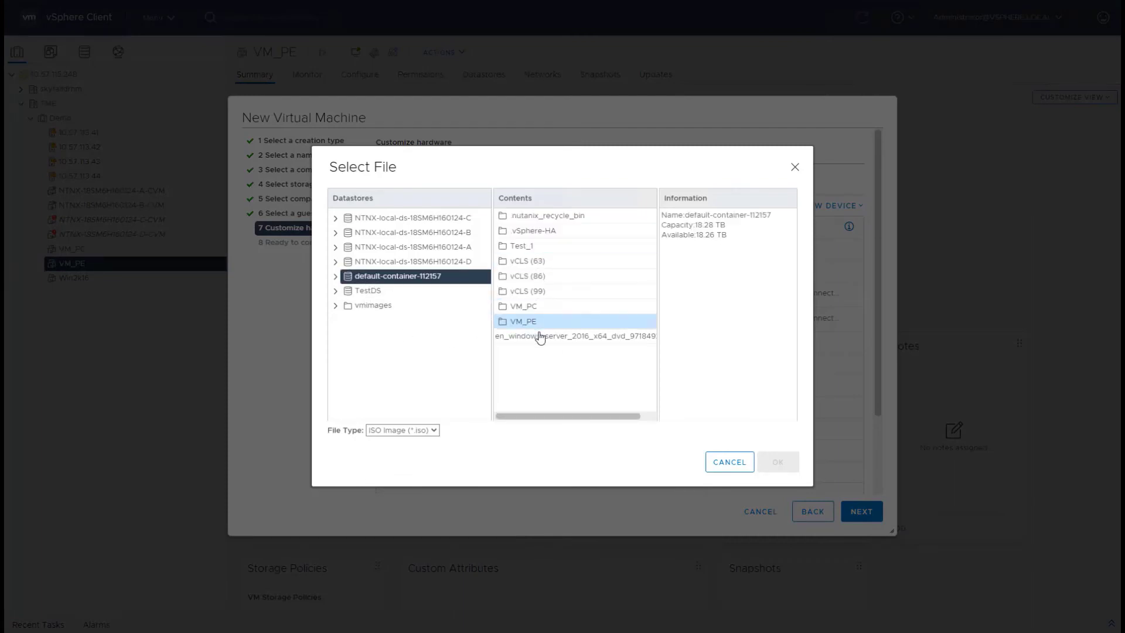
click(541, 336)
click(778, 464)
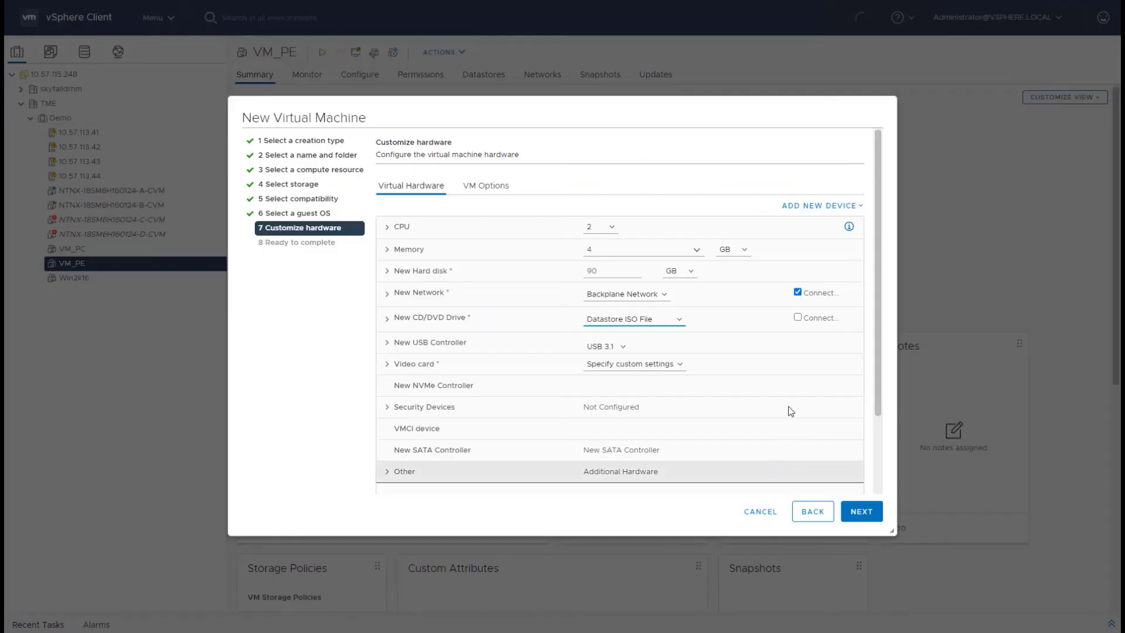
click(798, 317)
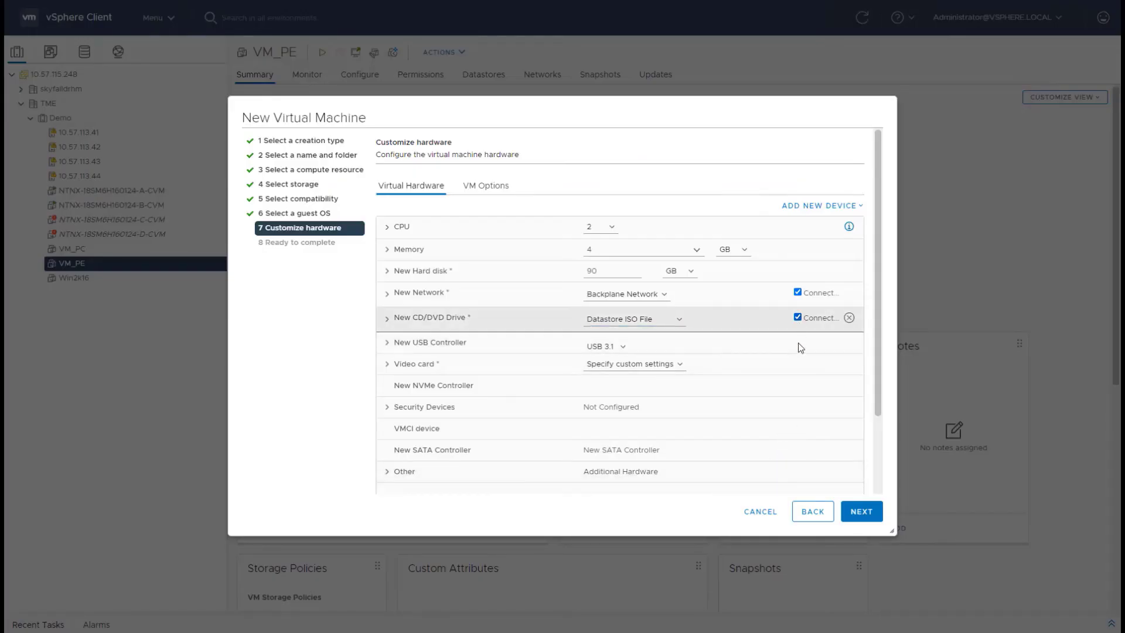
click(859, 512)
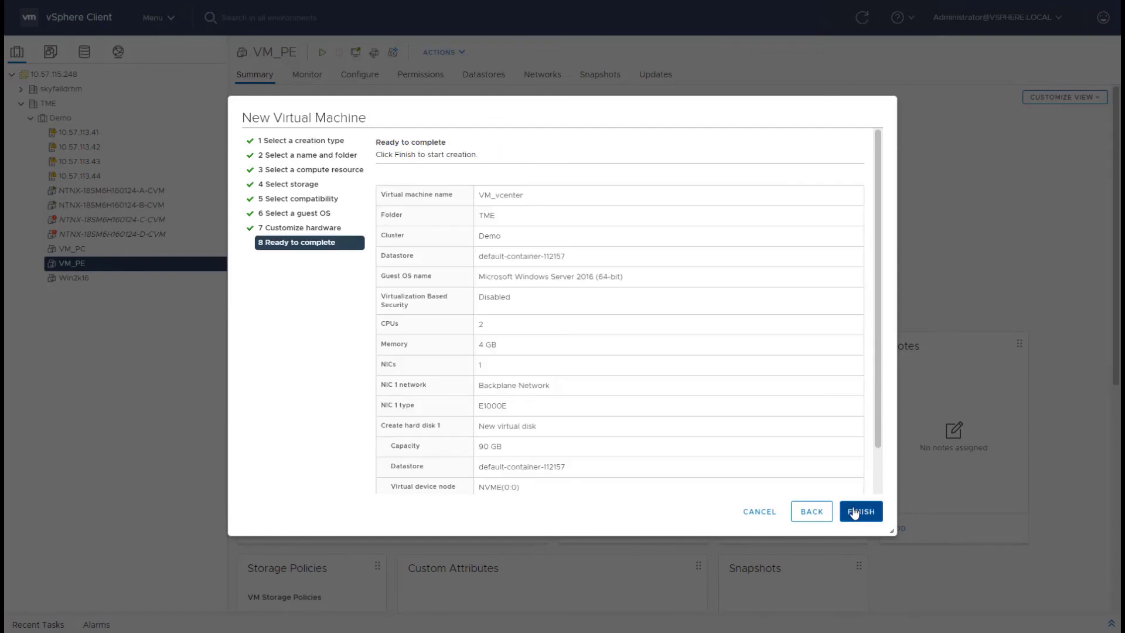
Step: Finish the wizard to create VM_vcenter under the Demo cluster
click(859, 512)
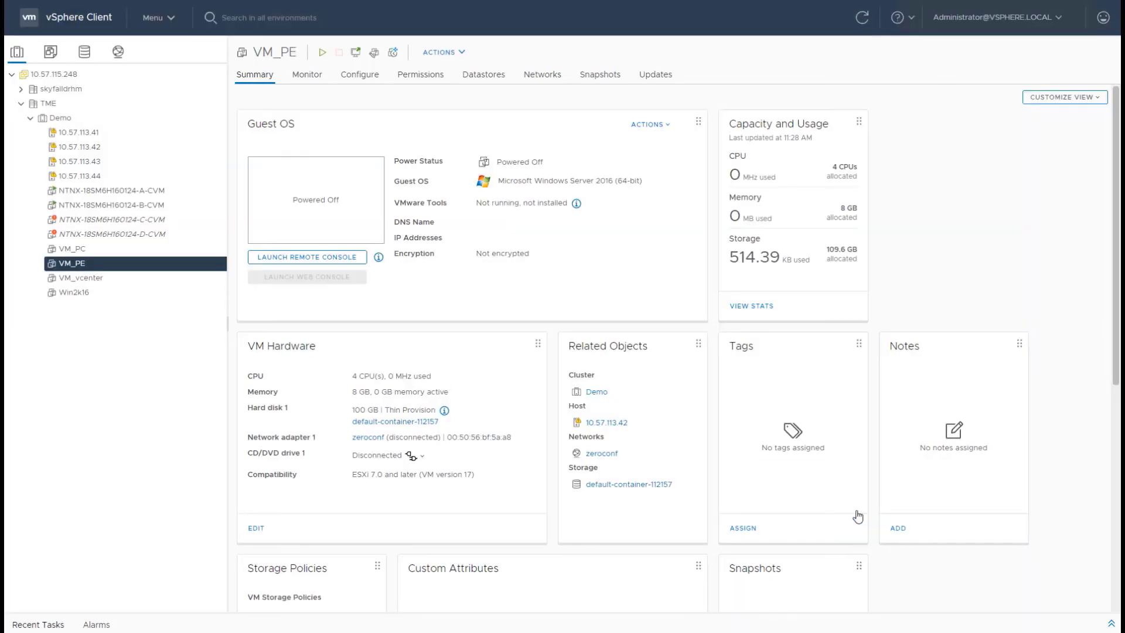